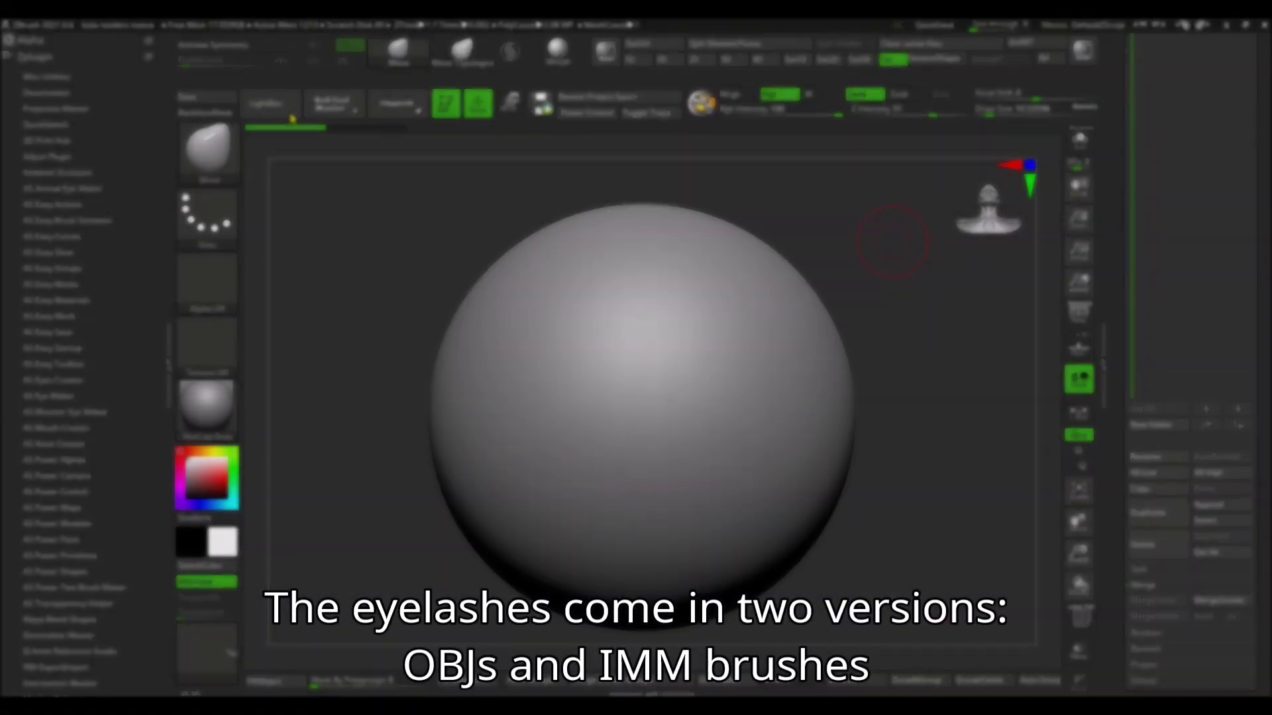
# Insert the irregular doll L Upper Lashes eyelash, stretched across the upper sphere.
pyautogui.click(291, 115)
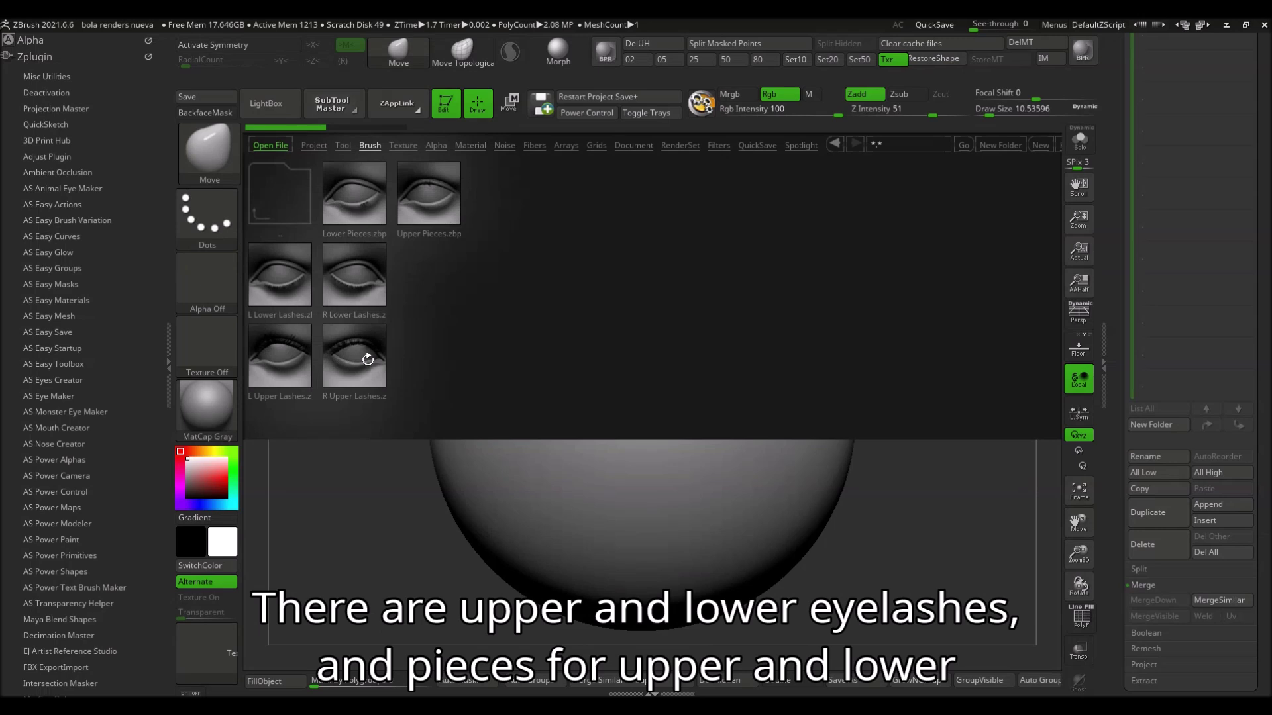
pyautogui.doubleClick(297, 364)
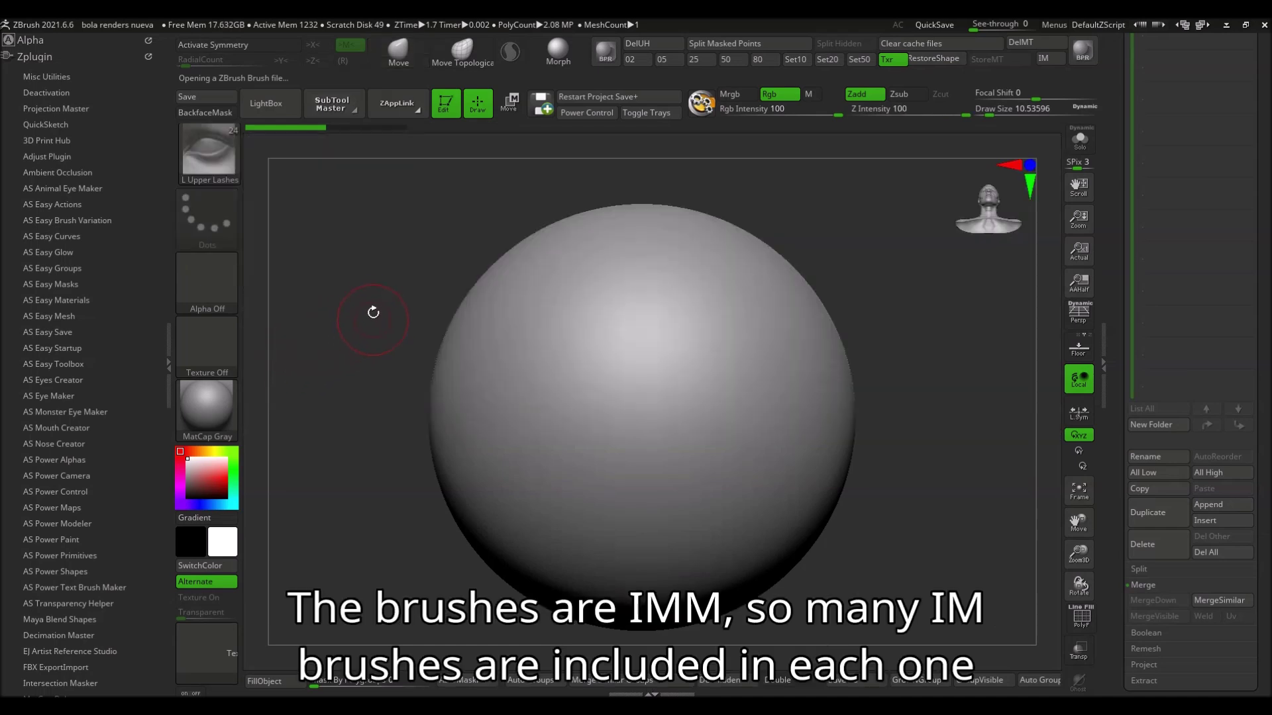
pyautogui.press('m')
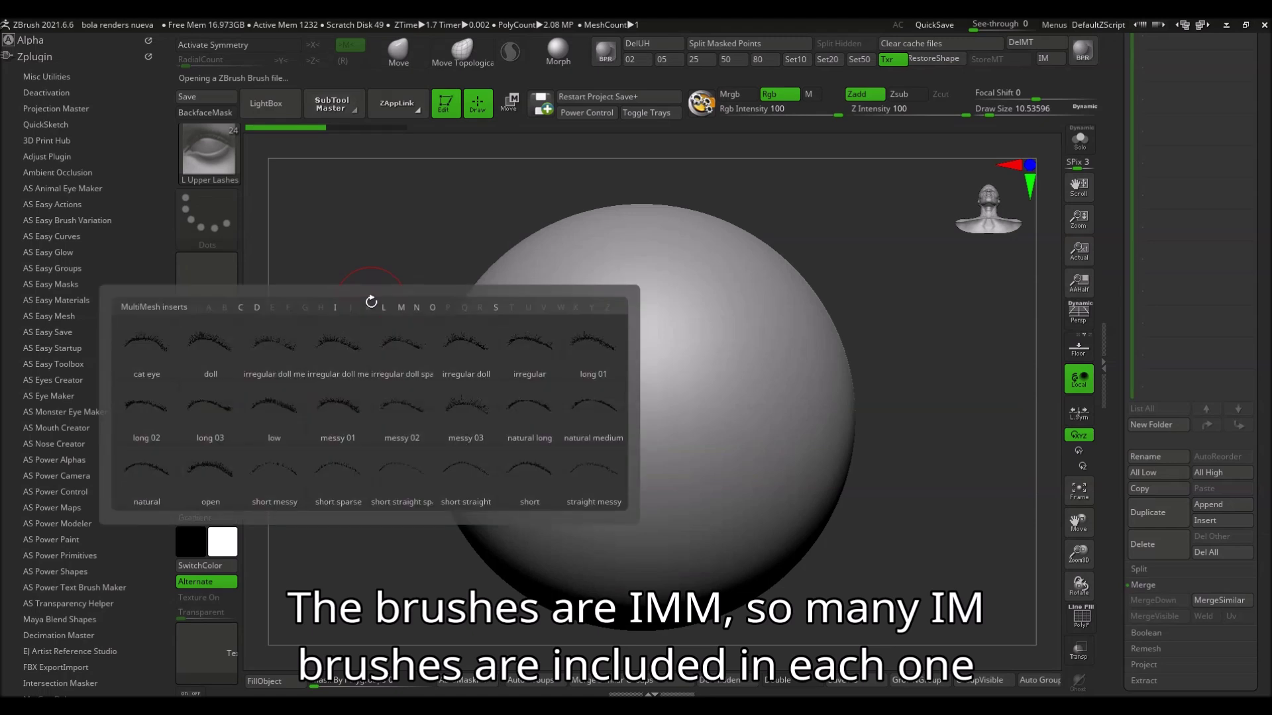
pyautogui.moveTo(402, 350)
pyautogui.click(444, 350)
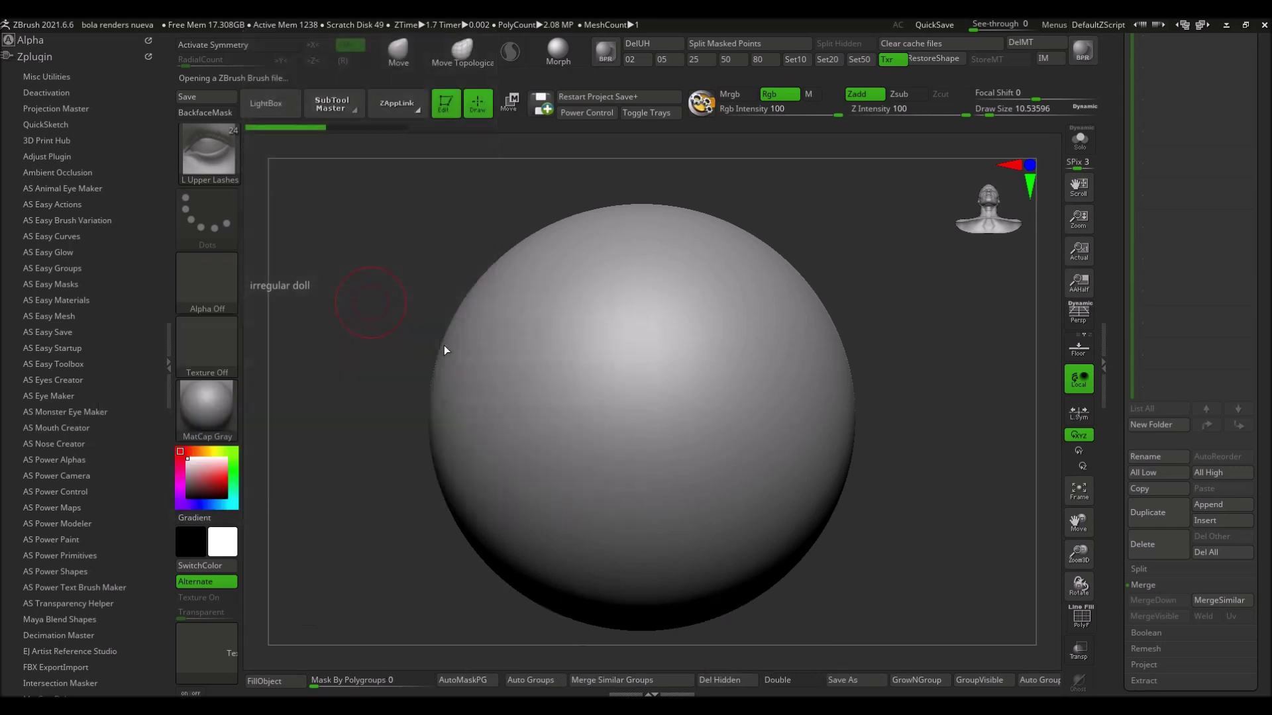
pyautogui.moveTo(630, 389); pyautogui.dragTo(637, 541)
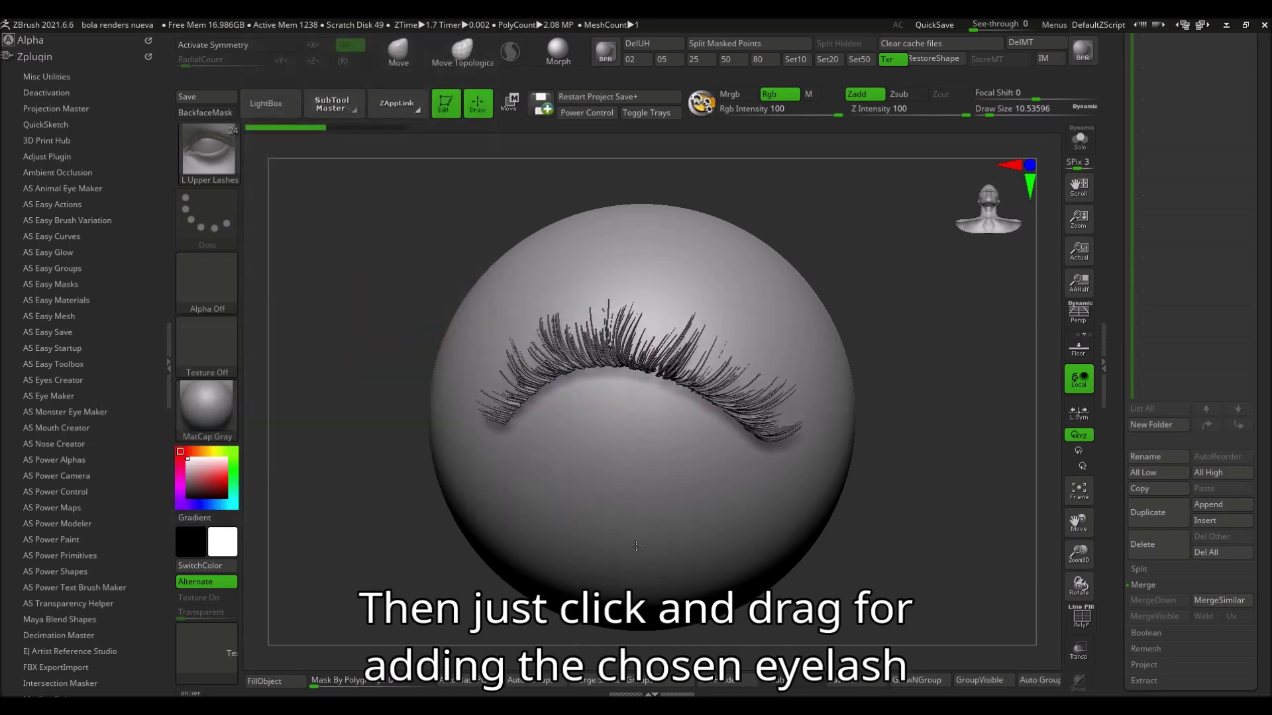
pyautogui.moveTo(887, 404); pyautogui.dragTo(960, 397)
# Split the masked eyelash into its own subtool and render a BPR preview.
pyautogui.moveTo(1136, 199); pyautogui.dragTo(1126, 495)
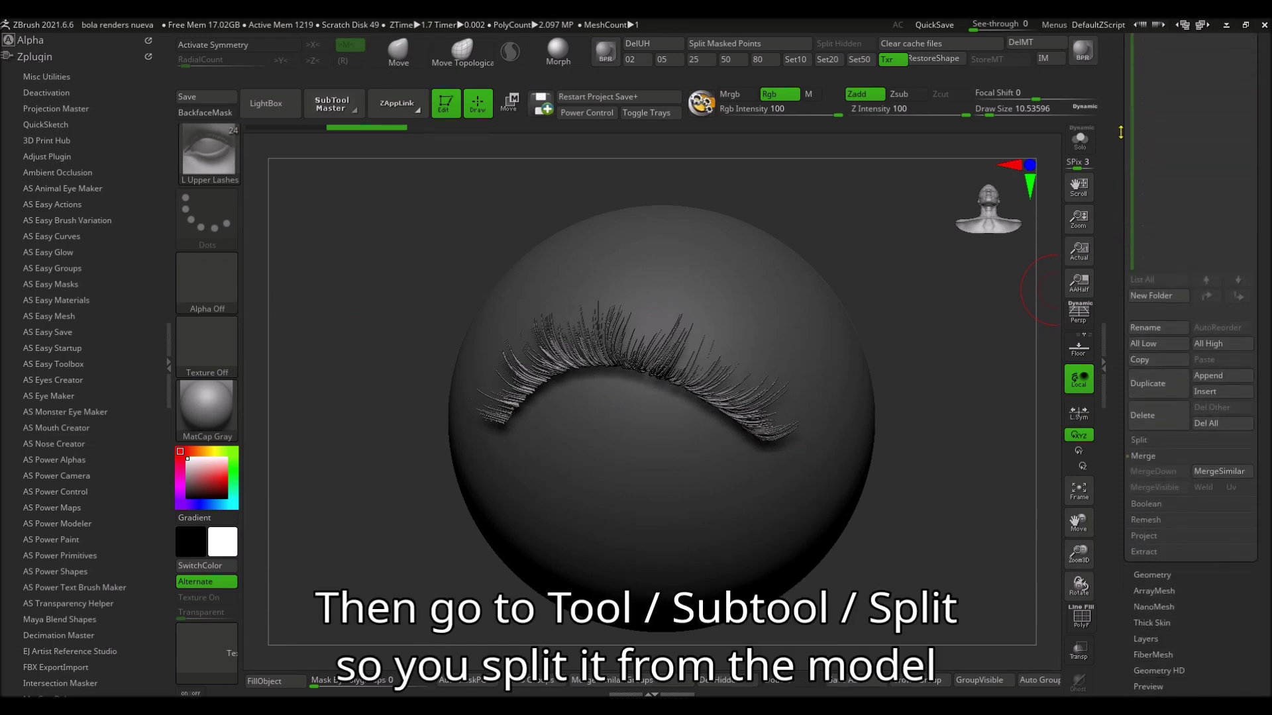
pyautogui.click(1142, 441)
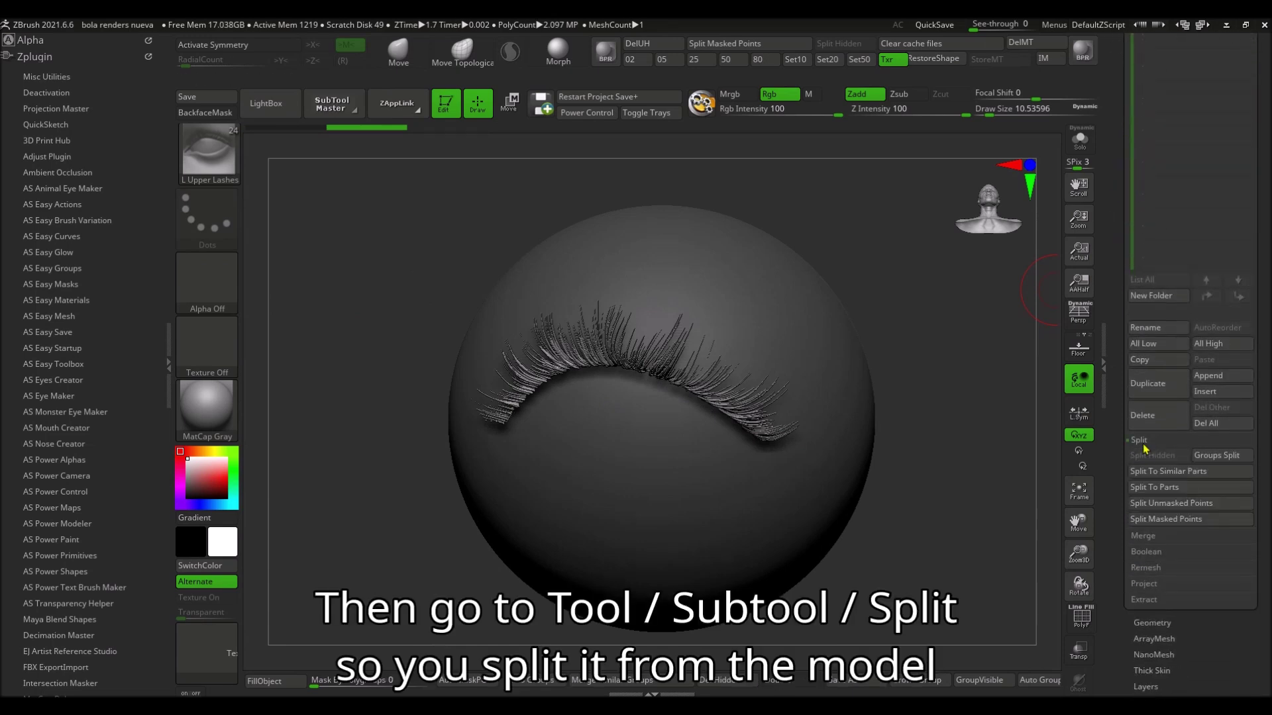
pyautogui.click(1179, 518)
pyautogui.moveTo(945, 403); pyautogui.dragTo(943, 390)
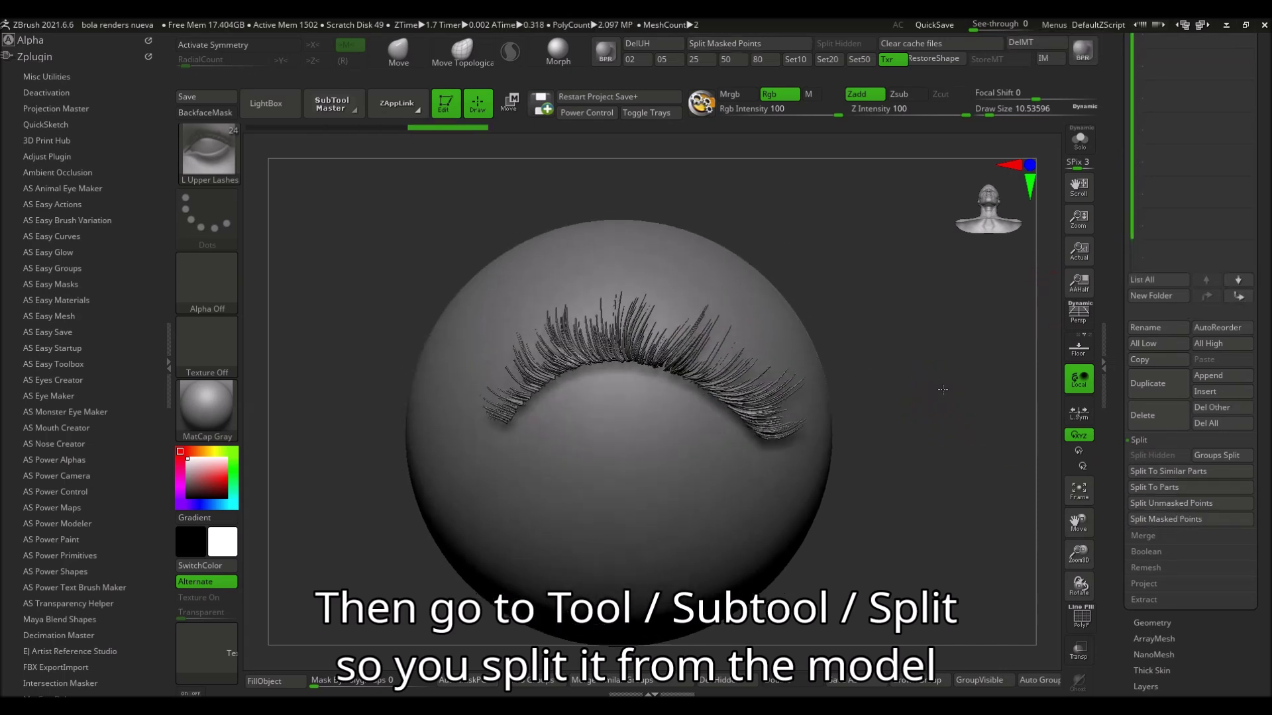
pyautogui.hotkey('shift', 'r')
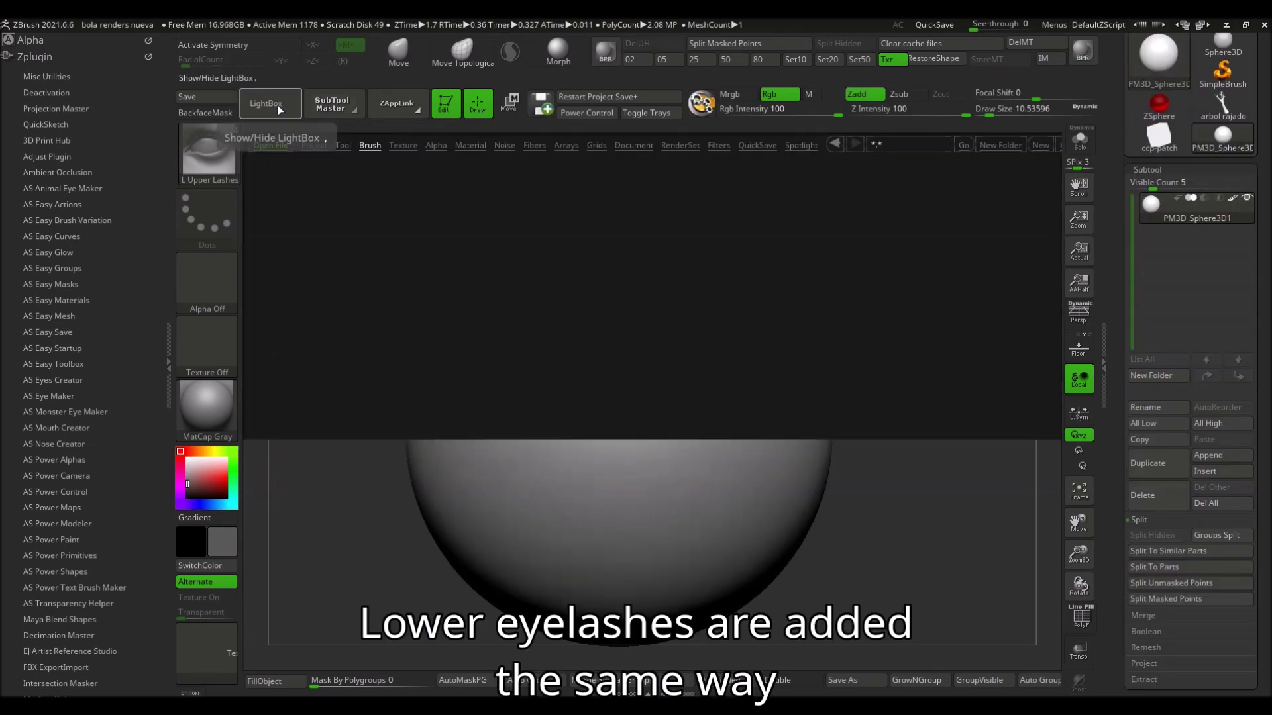
# Lay the full sparse L Lower Lashes strip across the sphere, split it off, and render.
pyautogui.doubleClick(287, 289)
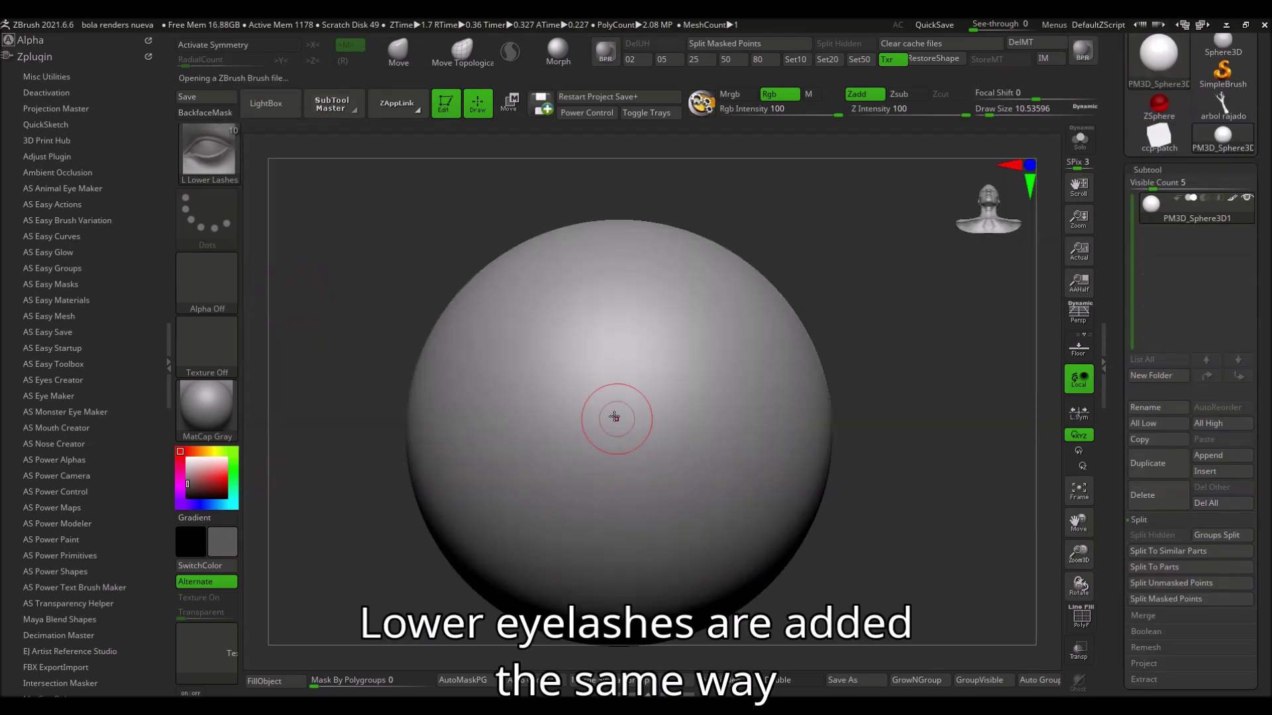
pyautogui.moveTo(613, 449); pyautogui.dragTo(583, 540)
pyautogui.hotkey('ctrl', 'z')
pyautogui.press('m')
pyautogui.moveTo(446, 429)
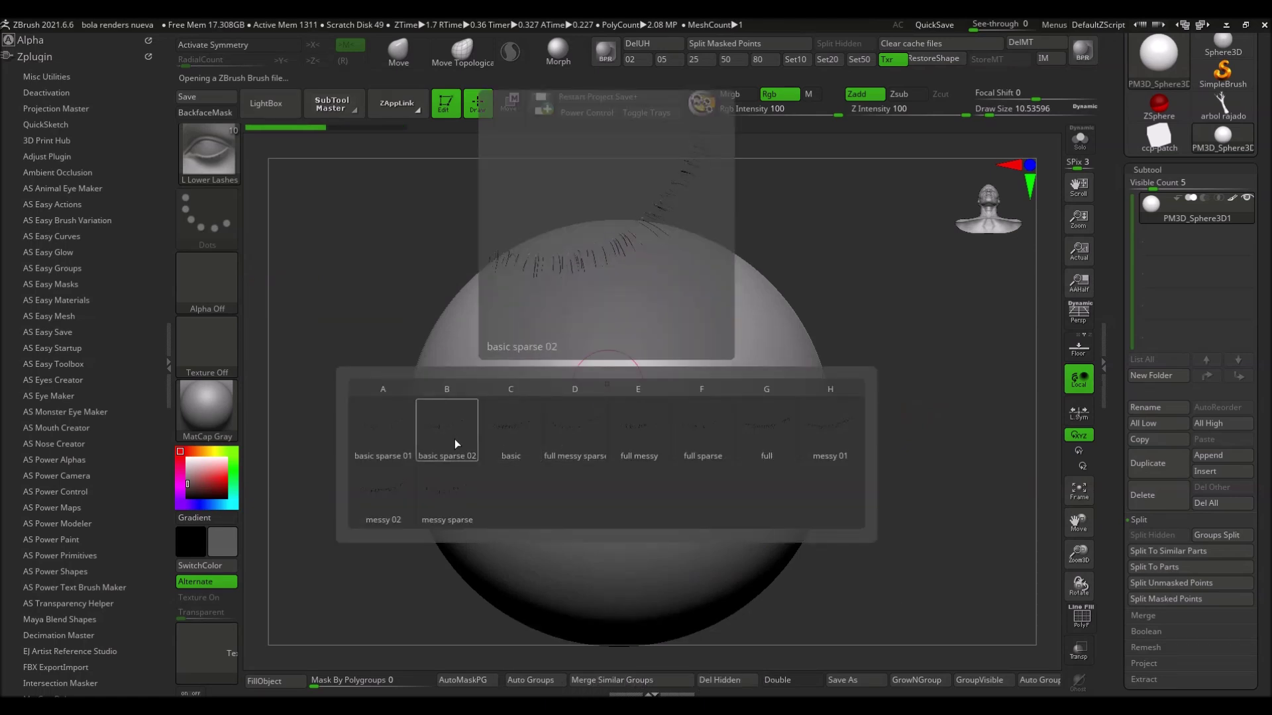
pyautogui.click(703, 426)
pyautogui.moveTo(467, 394); pyautogui.dragTo(748, 397)
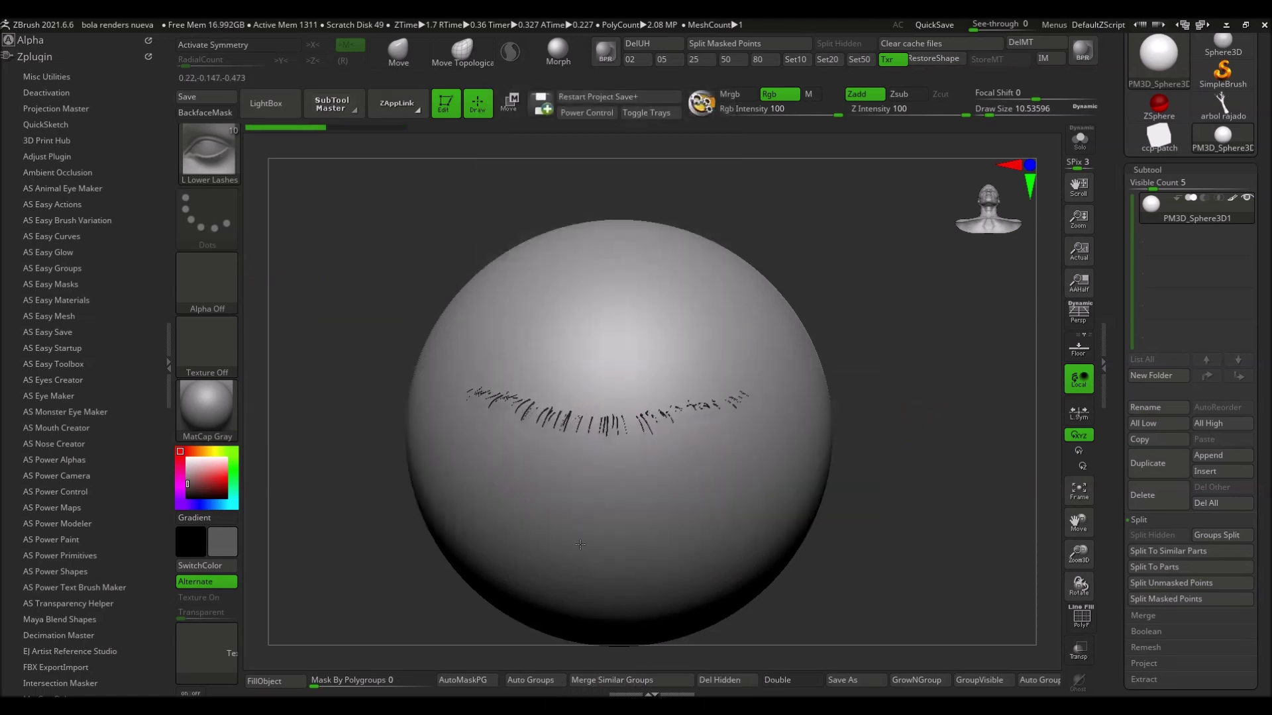
pyautogui.click(1158, 599)
pyautogui.click(1082, 49)
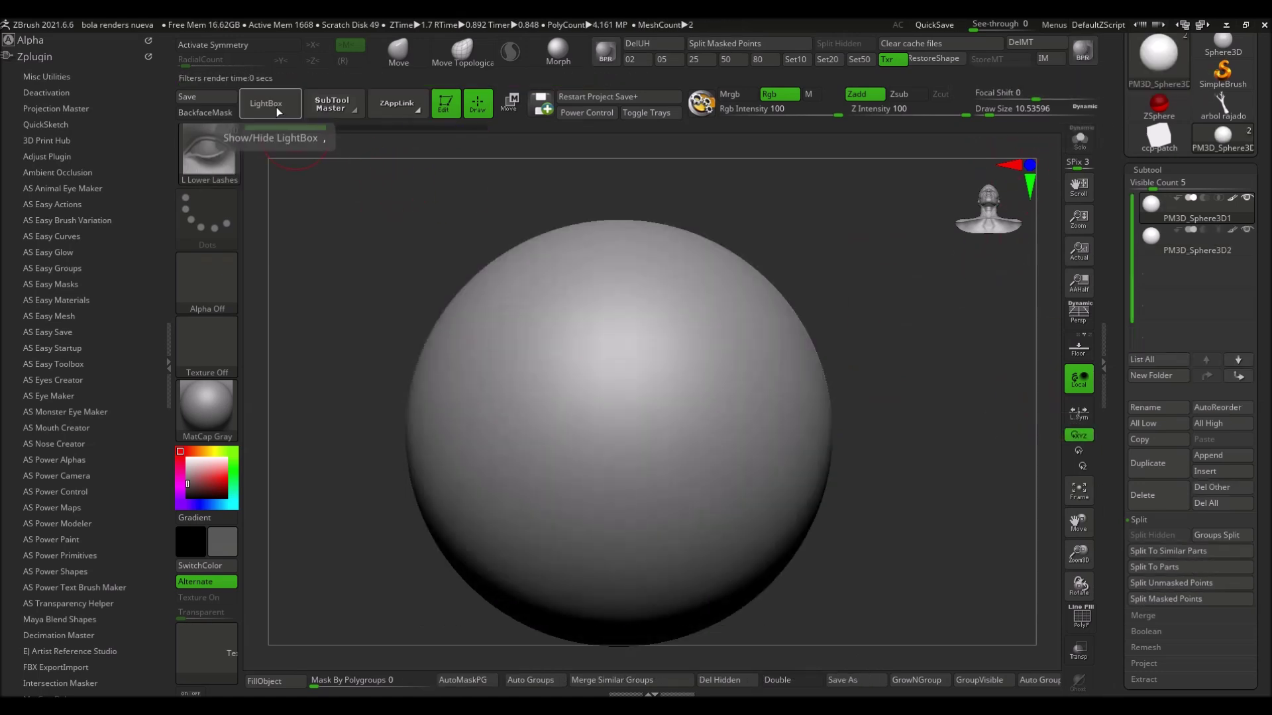
# Load the Upper Pieces.zbp eyelash brush and undo a trial piece on the sphere.
pyautogui.click(265, 104)
pyautogui.doubleClick(428, 231)
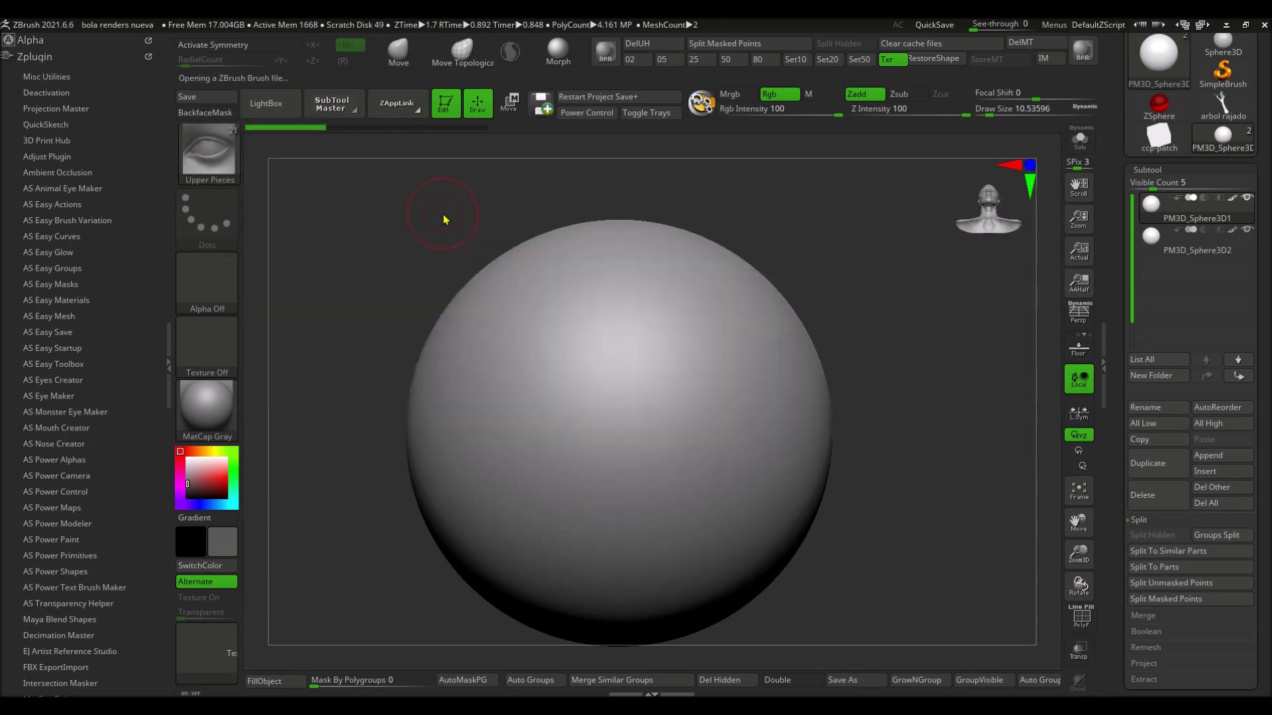
pyautogui.moveTo(624, 424); pyautogui.dragTo(635, 443)
pyautogui.press('m')
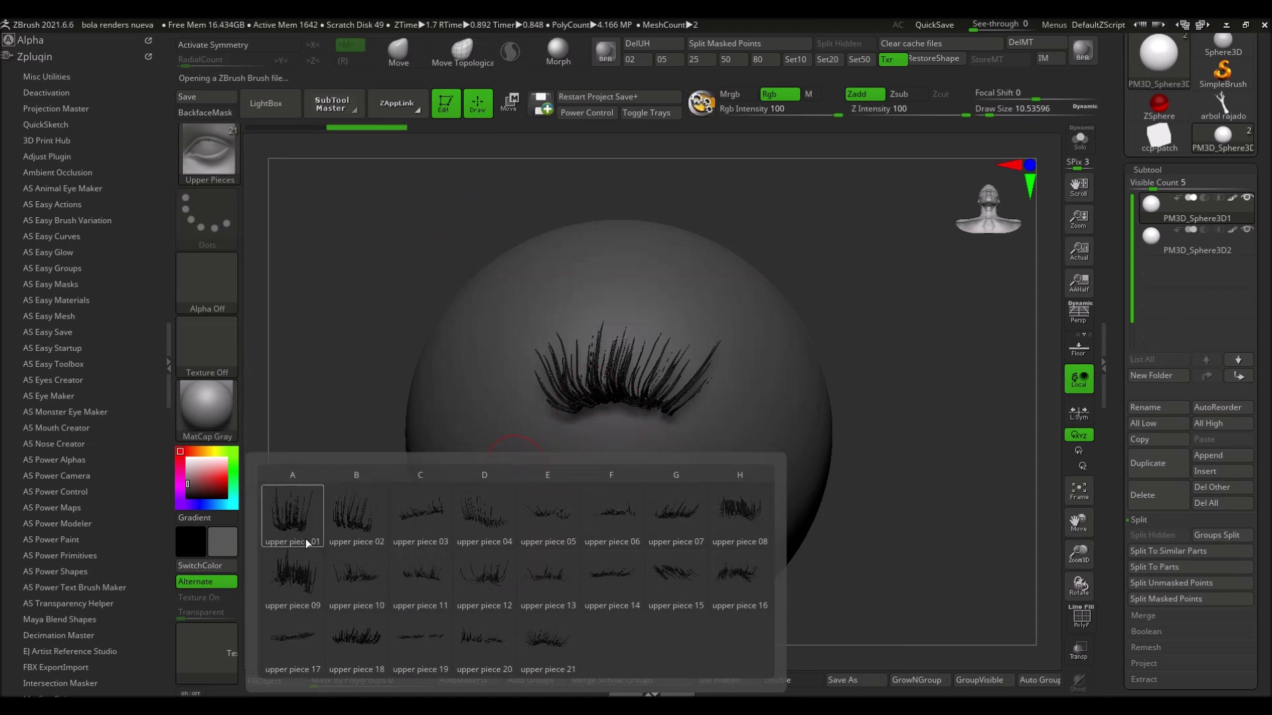
pyautogui.hotkey('ctrl', 'z')
# Place upper piece 21 and another piece extending the lash to the right.
pyautogui.press('m')
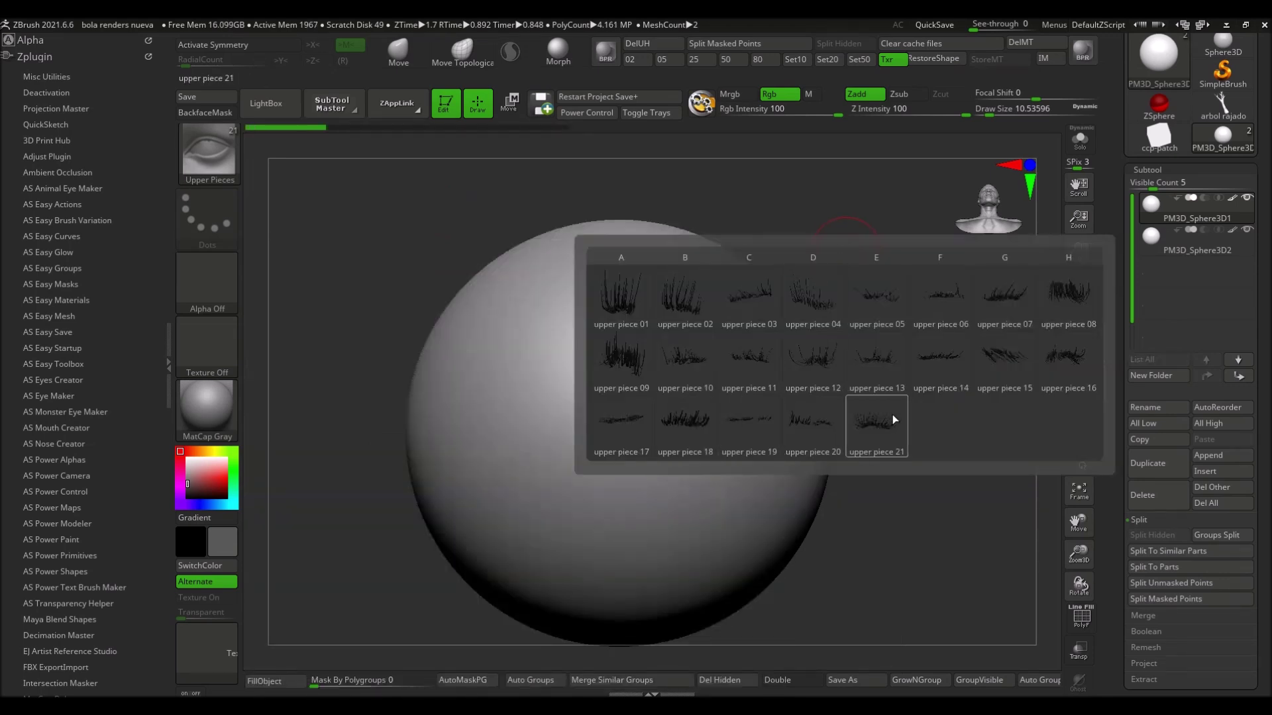
pyautogui.click(894, 419)
pyautogui.moveTo(640, 360); pyautogui.dragTo(634, 417)
pyautogui.press('m')
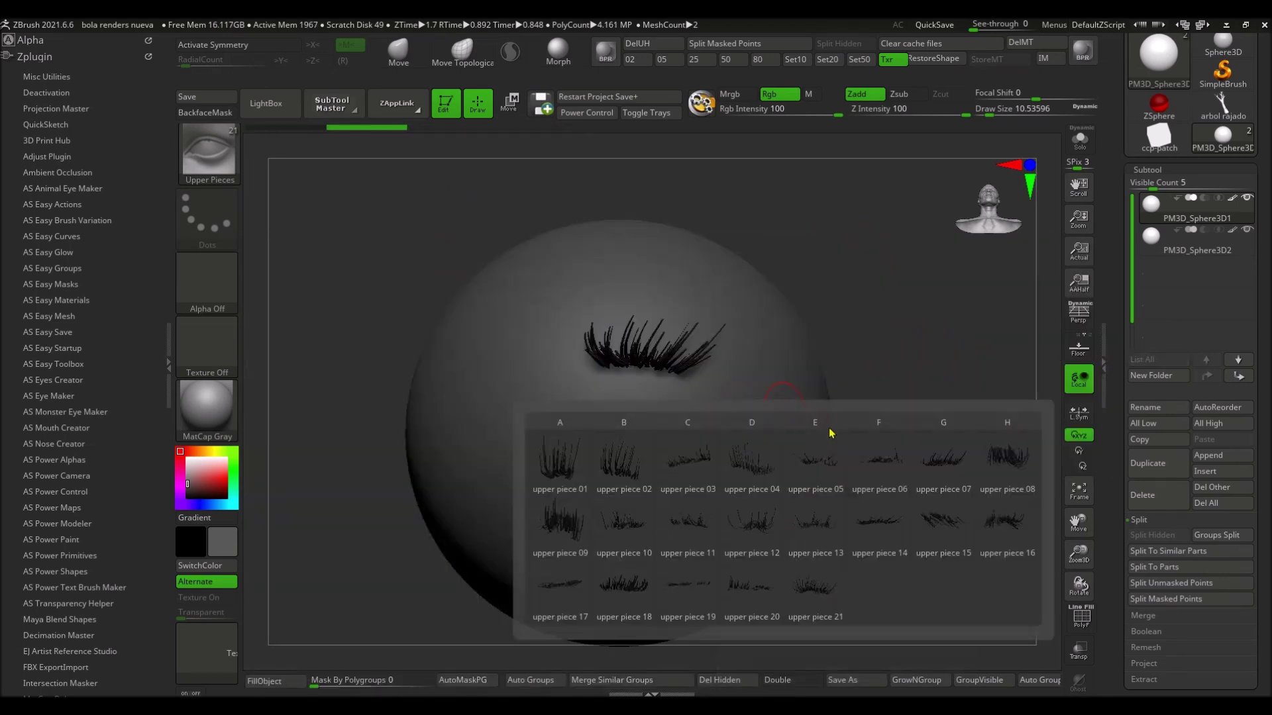
pyautogui.click(1004, 523)
pyautogui.moveTo(669, 368); pyautogui.dragTo(700, 437)
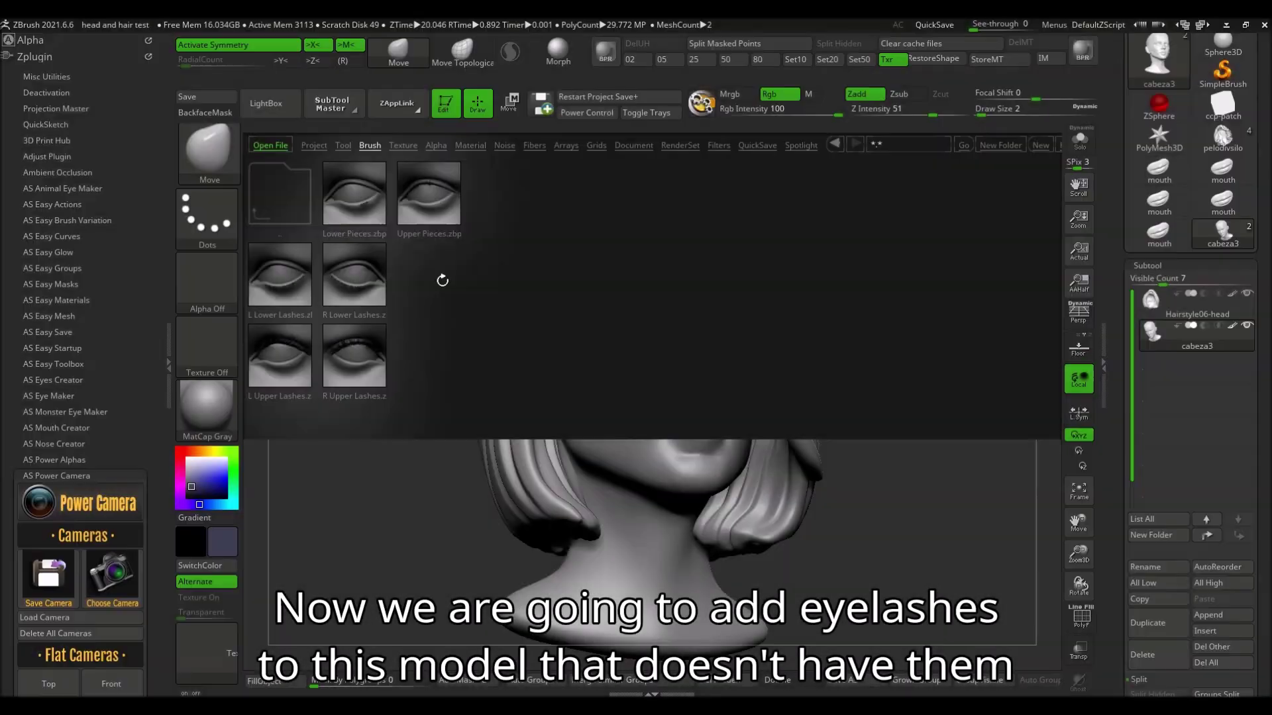
# Insert R Upper Lashes irregular doll messy eyelashes along both upper eyelids with symmetry on.
pyautogui.doubleClick(367, 374)
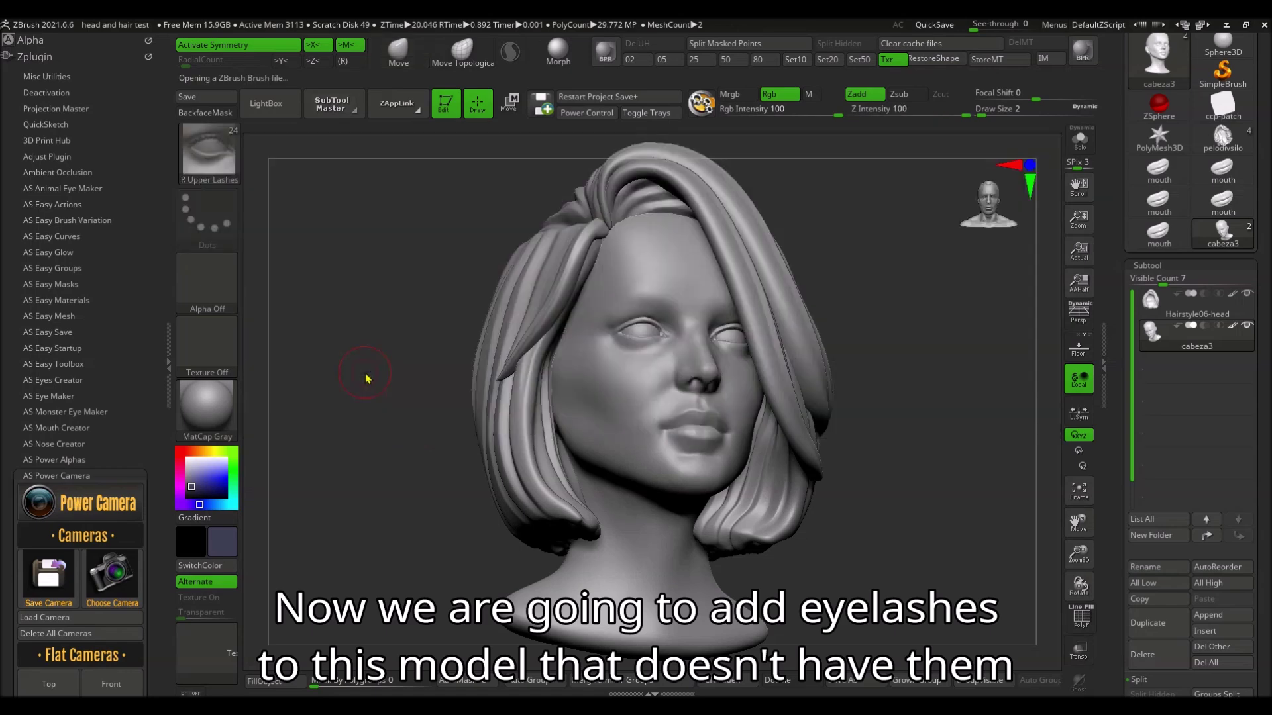
pyautogui.scroll(3, 949, 330)
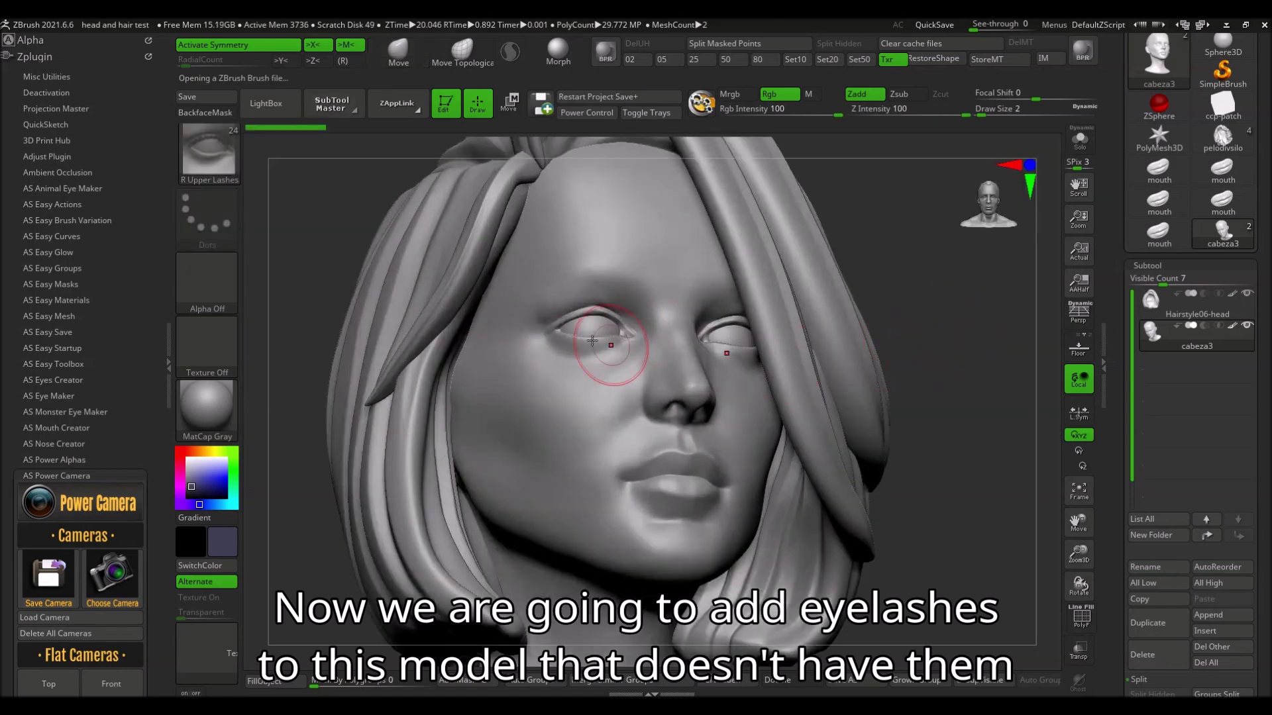
pyautogui.press('m')
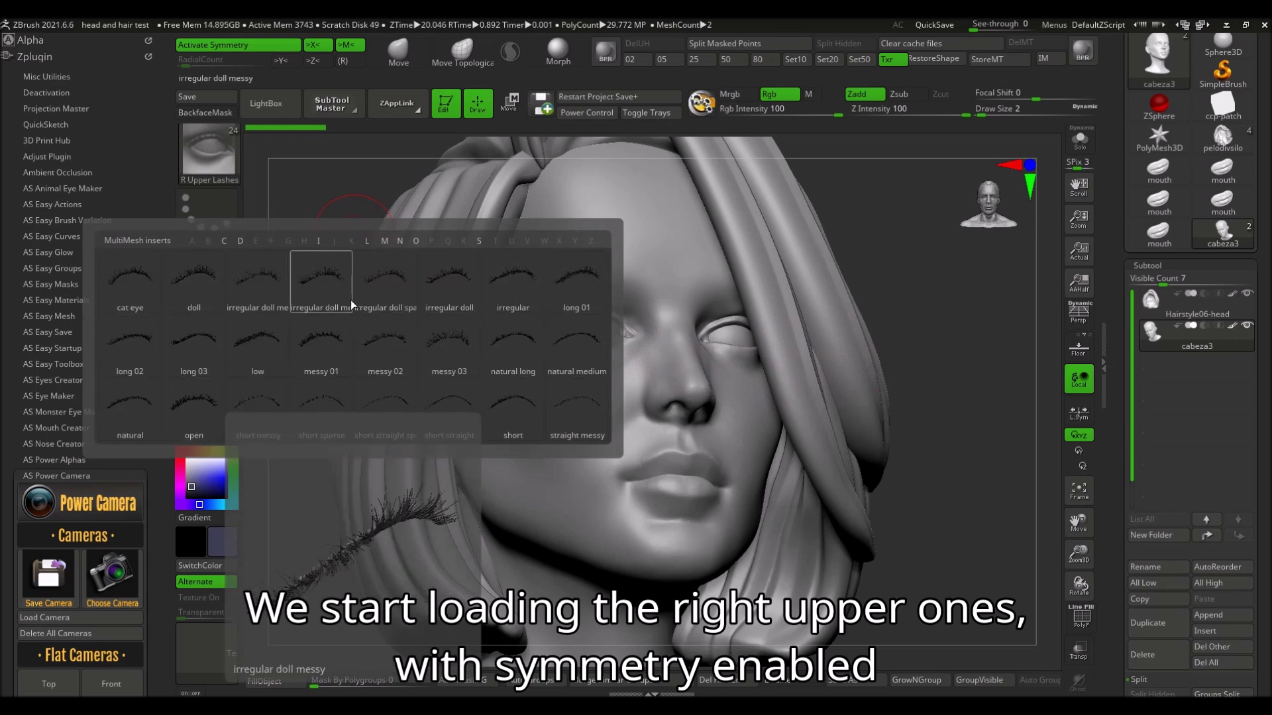
pyautogui.click(331, 299)
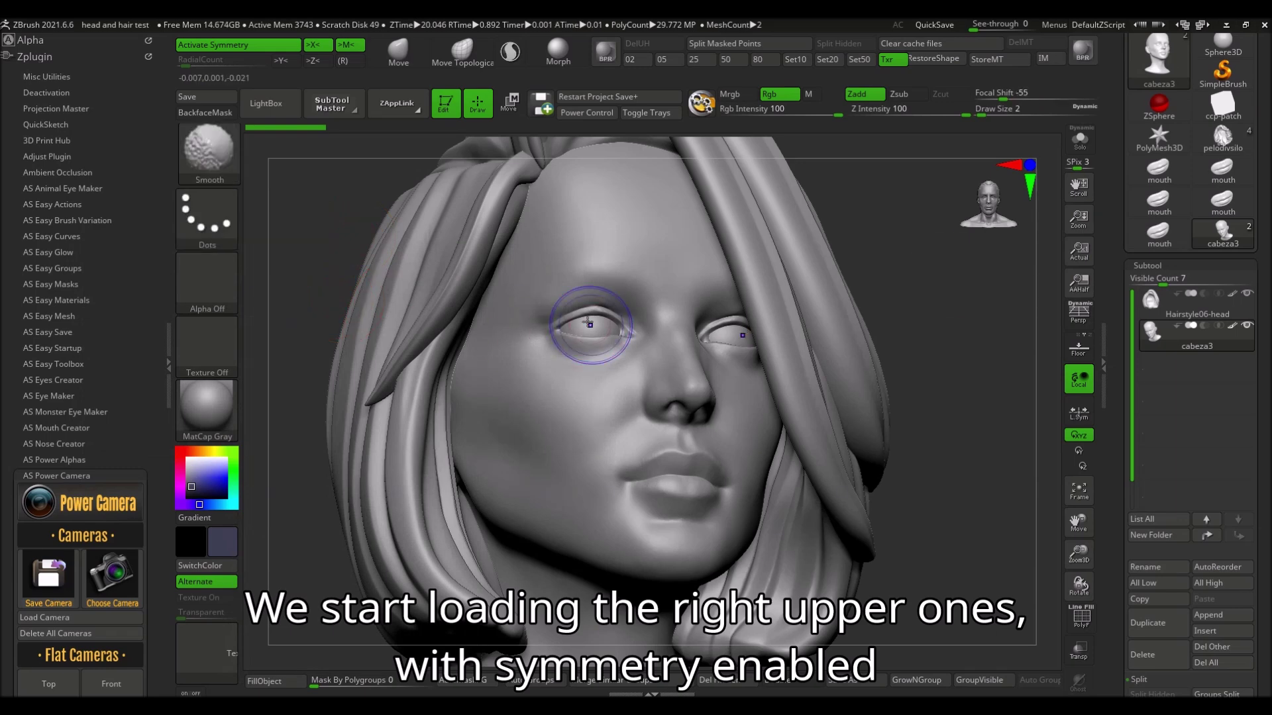
pyautogui.press('x')
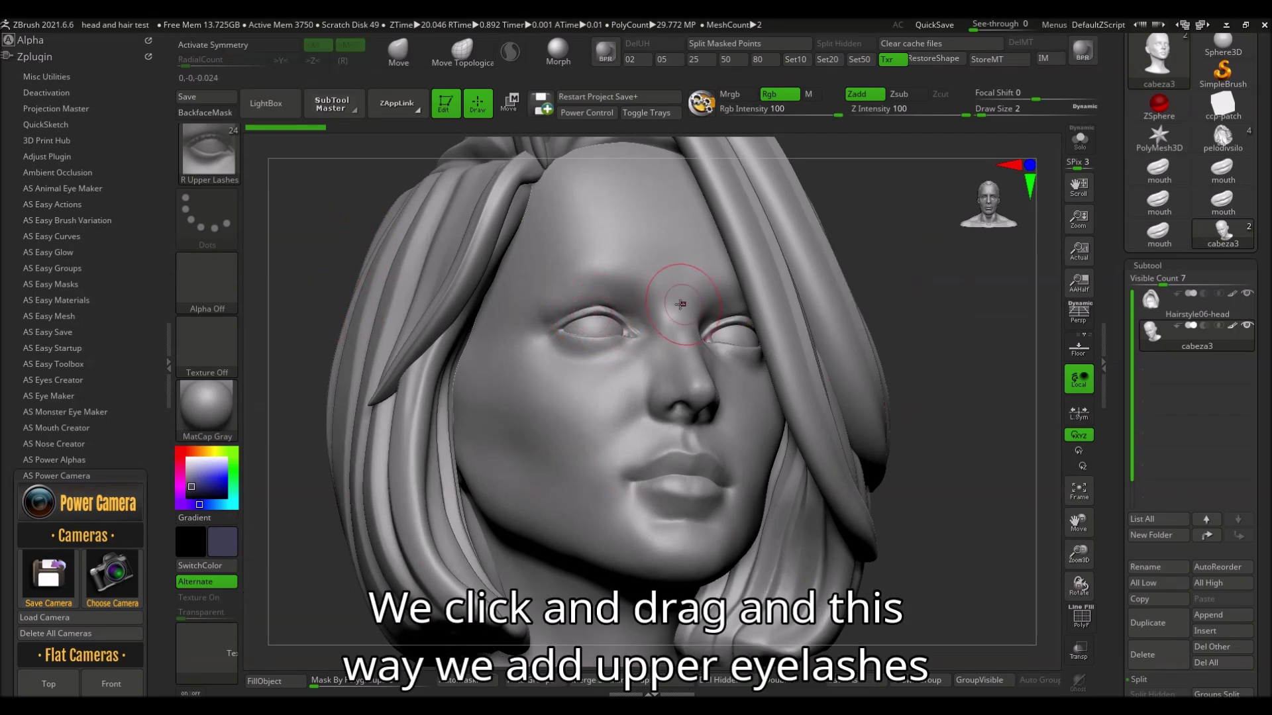
pyautogui.press('x')
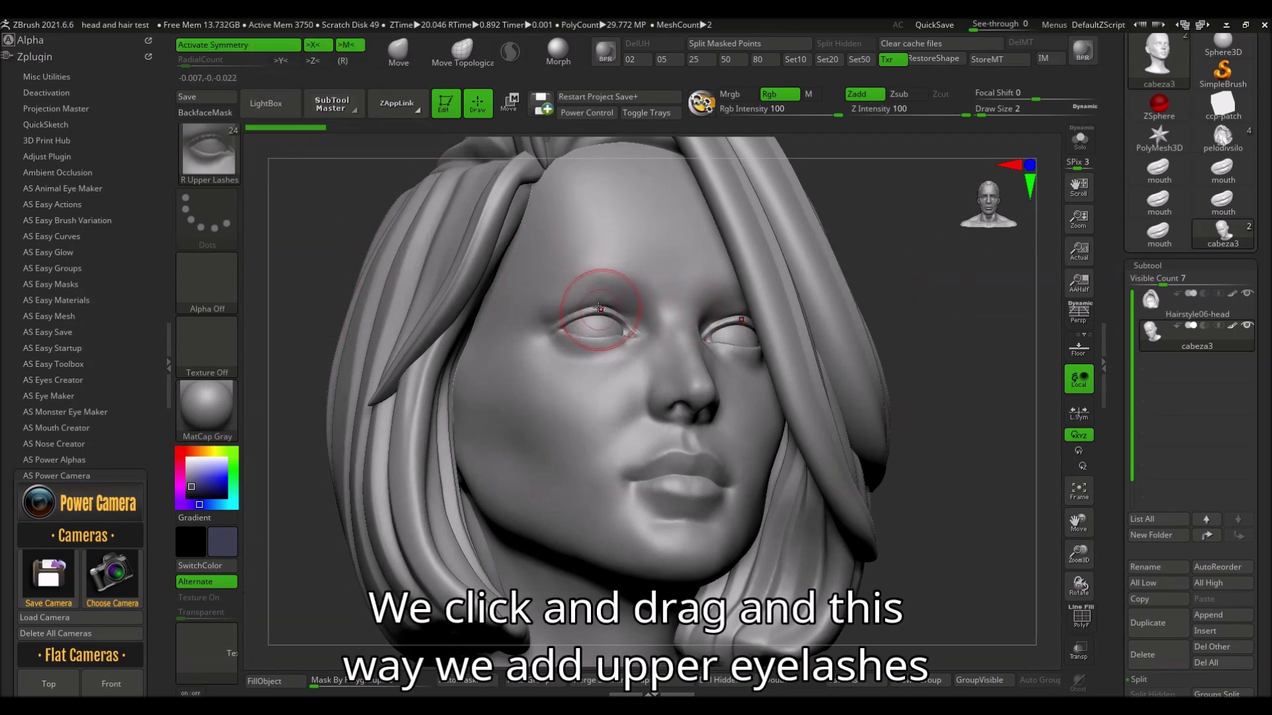
pyautogui.moveTo(594, 305); pyautogui.dragTo(597, 361)
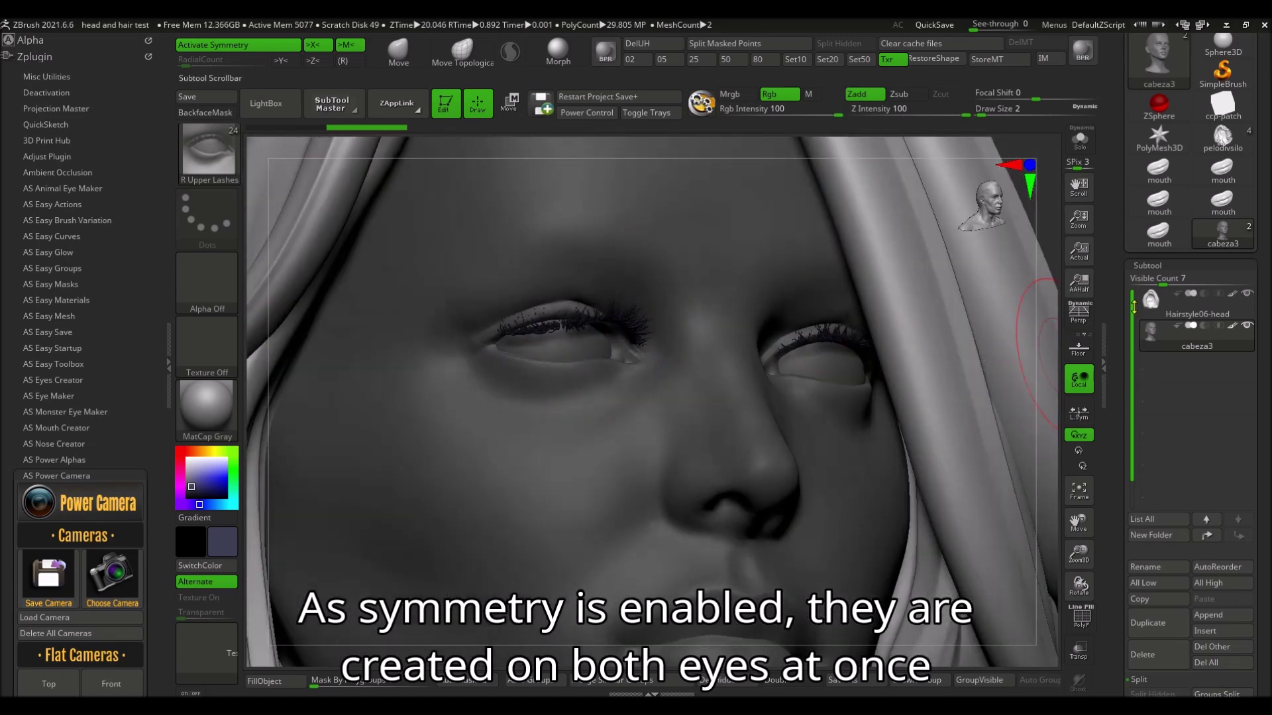
pyautogui.scroll(-4, 1121, 333)
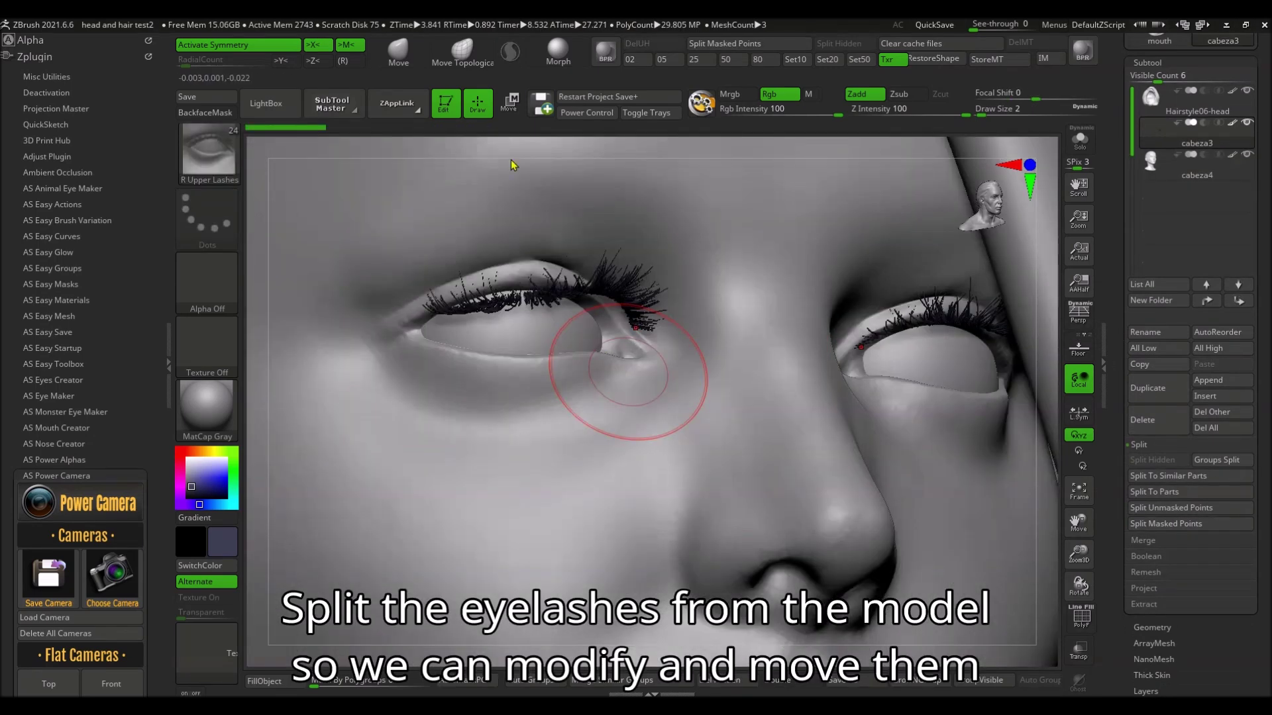
# Rotate and tilt the upper eyelashes with the Move Transpose gizmo to fit the eyelid.
pyautogui.click(512, 103)
pyautogui.moveTo(663, 431); pyautogui.dragTo(543, 391, button='right')
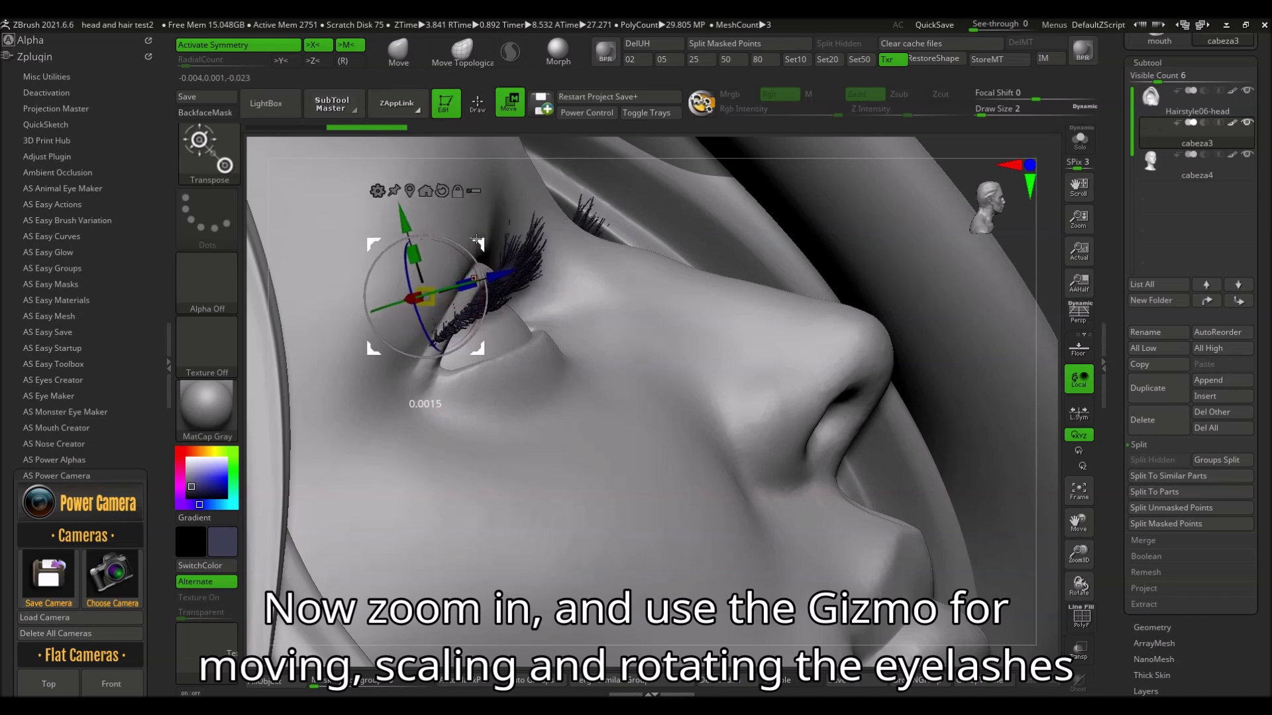
pyautogui.moveTo(470, 235); pyautogui.dragTo(441, 274, button='right')
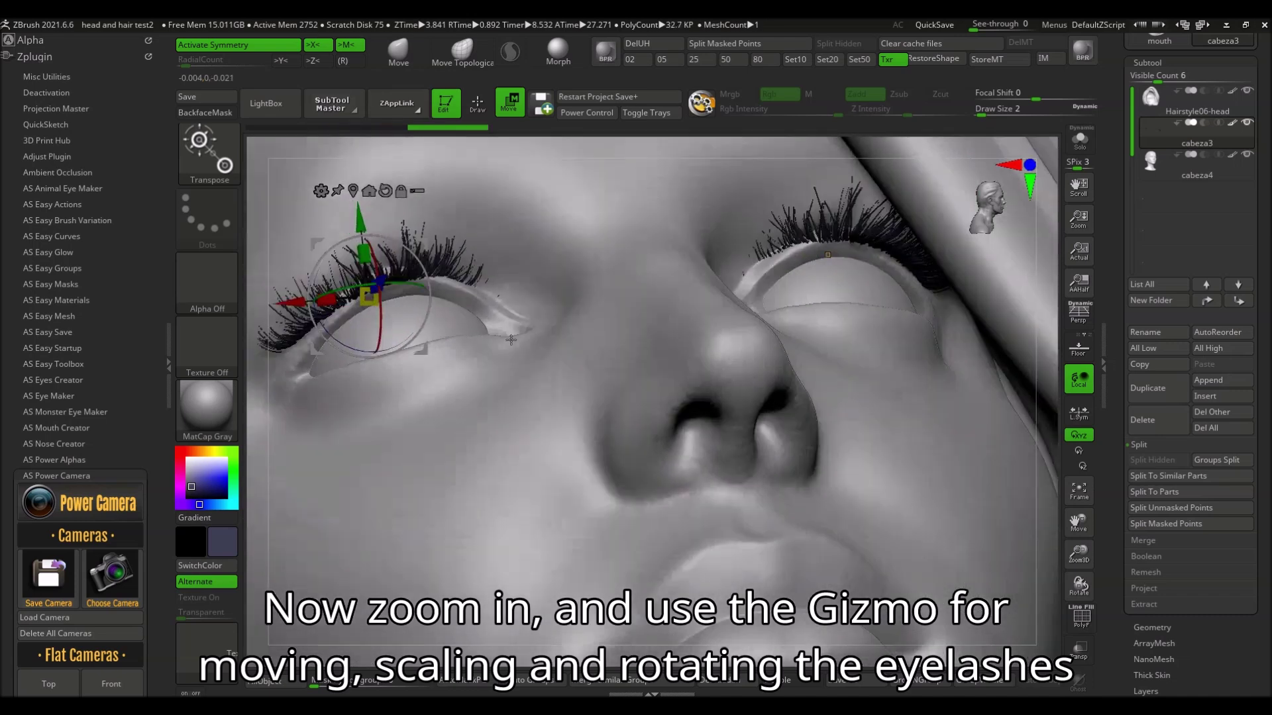
pyautogui.moveTo(439, 274); pyautogui.dragTo(436, 272)
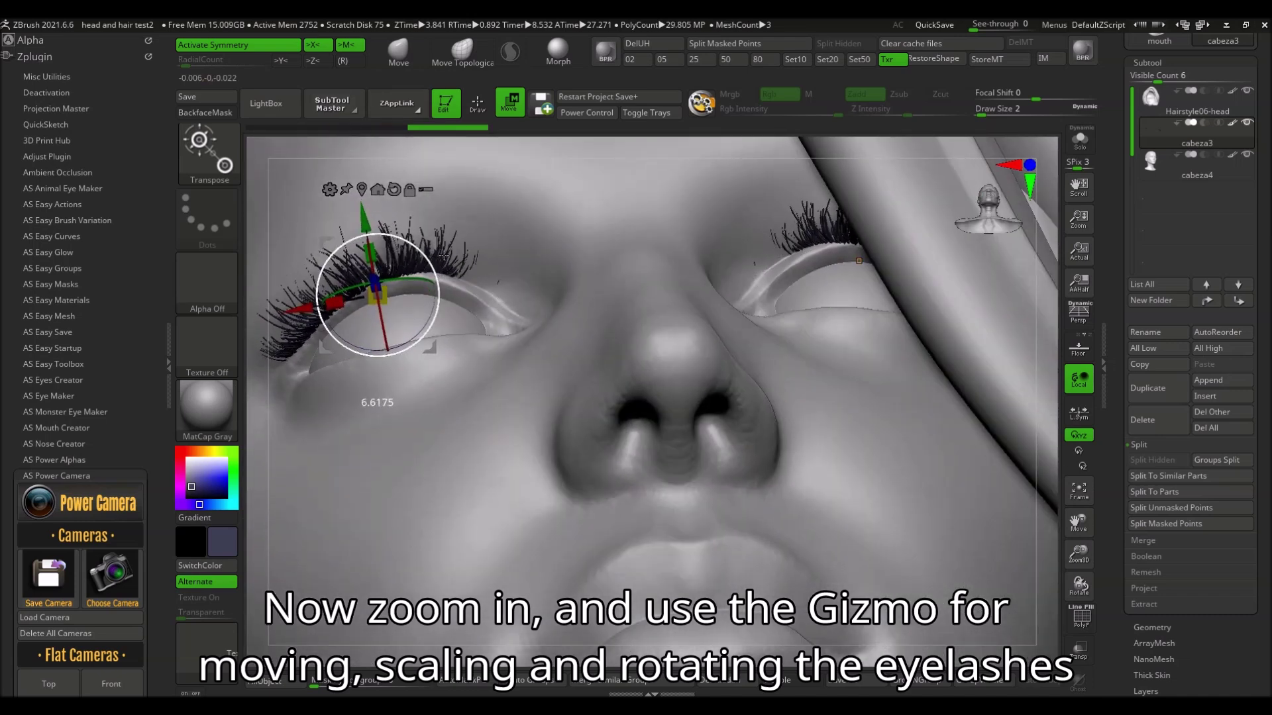
pyautogui.moveTo(436, 272)
pyautogui.mouseDown(button='right')
pyautogui.moveTo(419, 298)
pyautogui.moveTo(427, 137)
pyautogui.mouseUp(button='right')
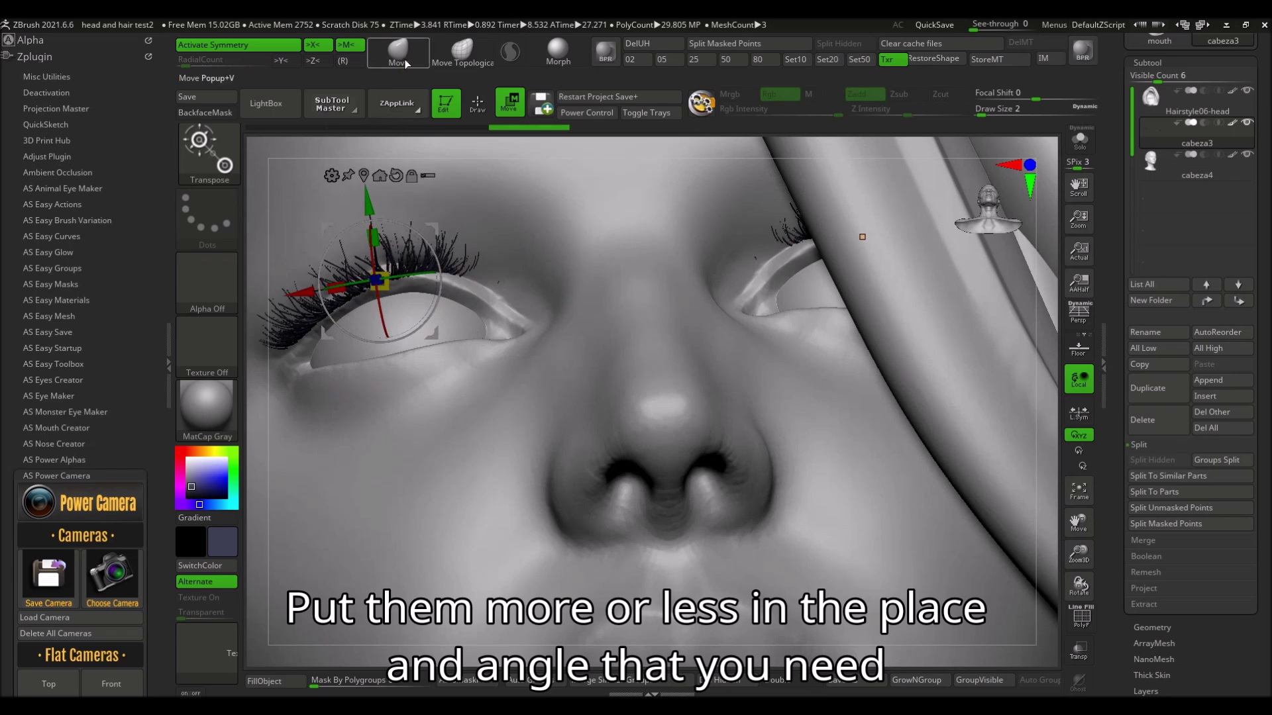
pyautogui.click(406, 61)
pyautogui.moveTo(450, 298); pyautogui.dragTo(588, 342, button='right')
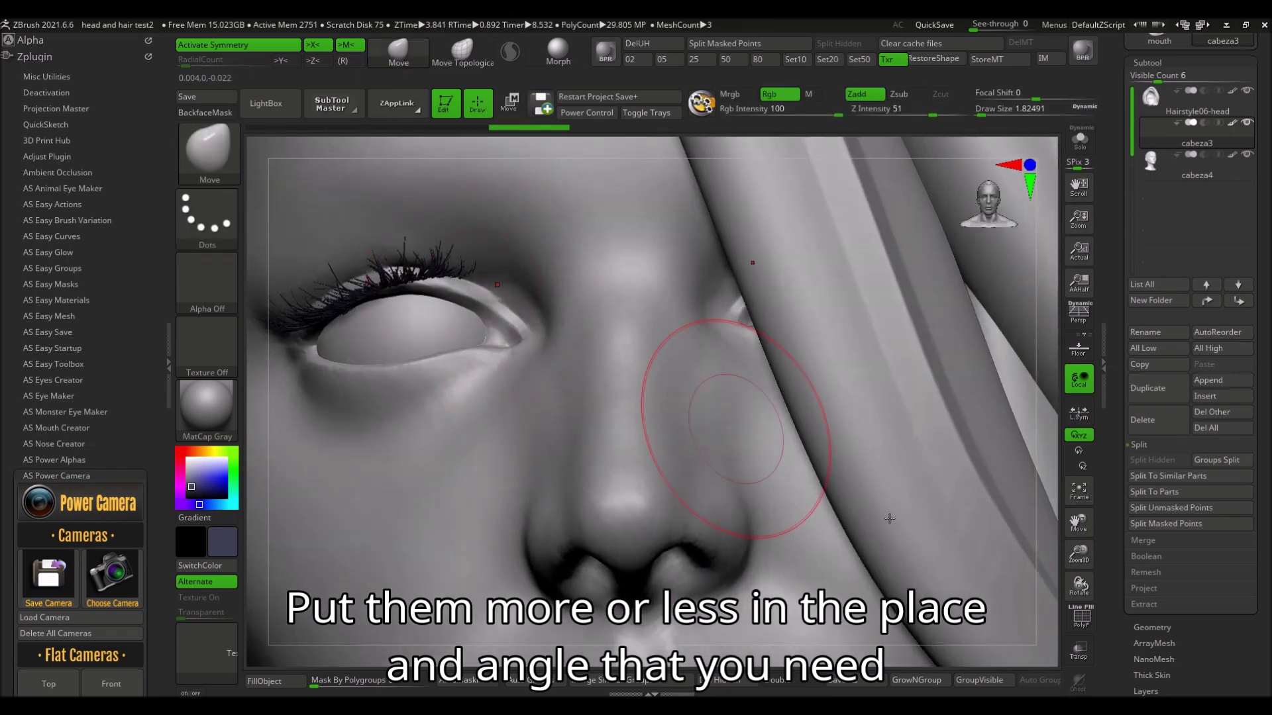
# Enable Transp and Ghost to see the lashes, and shrink the Move brush Draw Size.
pyautogui.click(1082, 657)
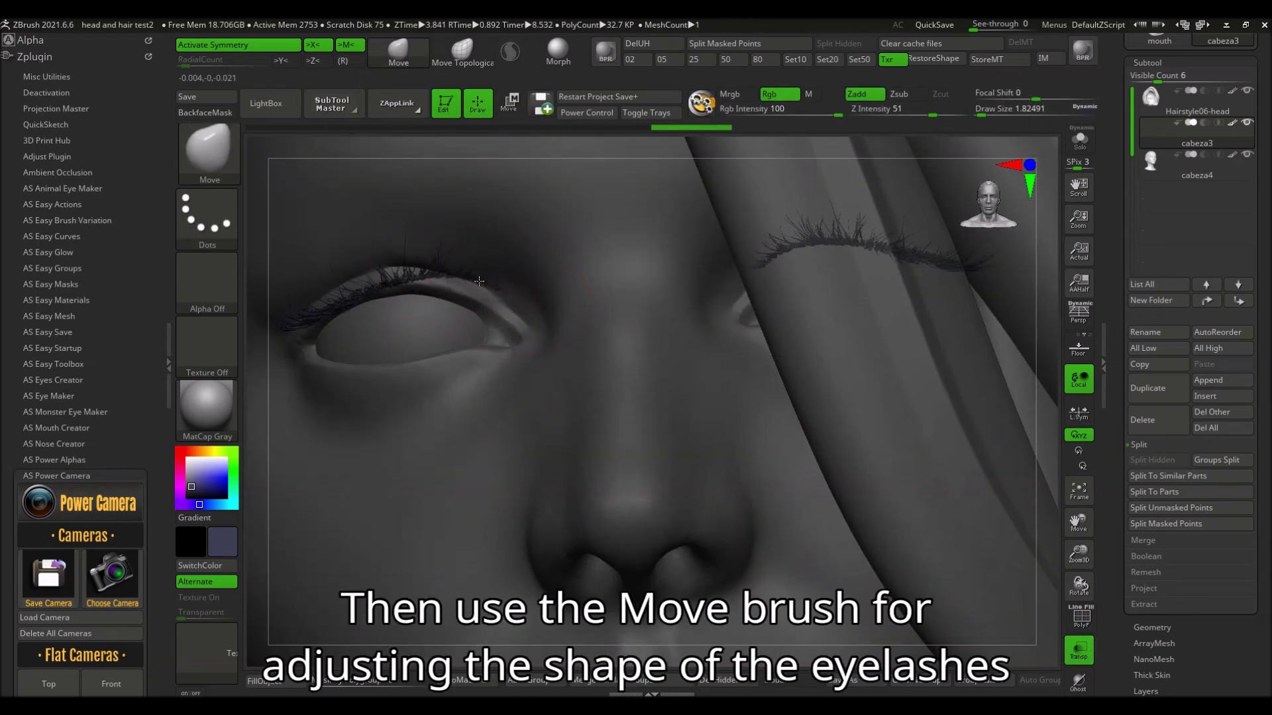
pyautogui.moveTo(481, 320)
pyautogui.mouseDown(button='right')
pyautogui.moveTo(500, 298)
pyautogui.moveTo(475, 276)
pyautogui.moveTo(507, 314)
pyautogui.mouseUp(button='right')
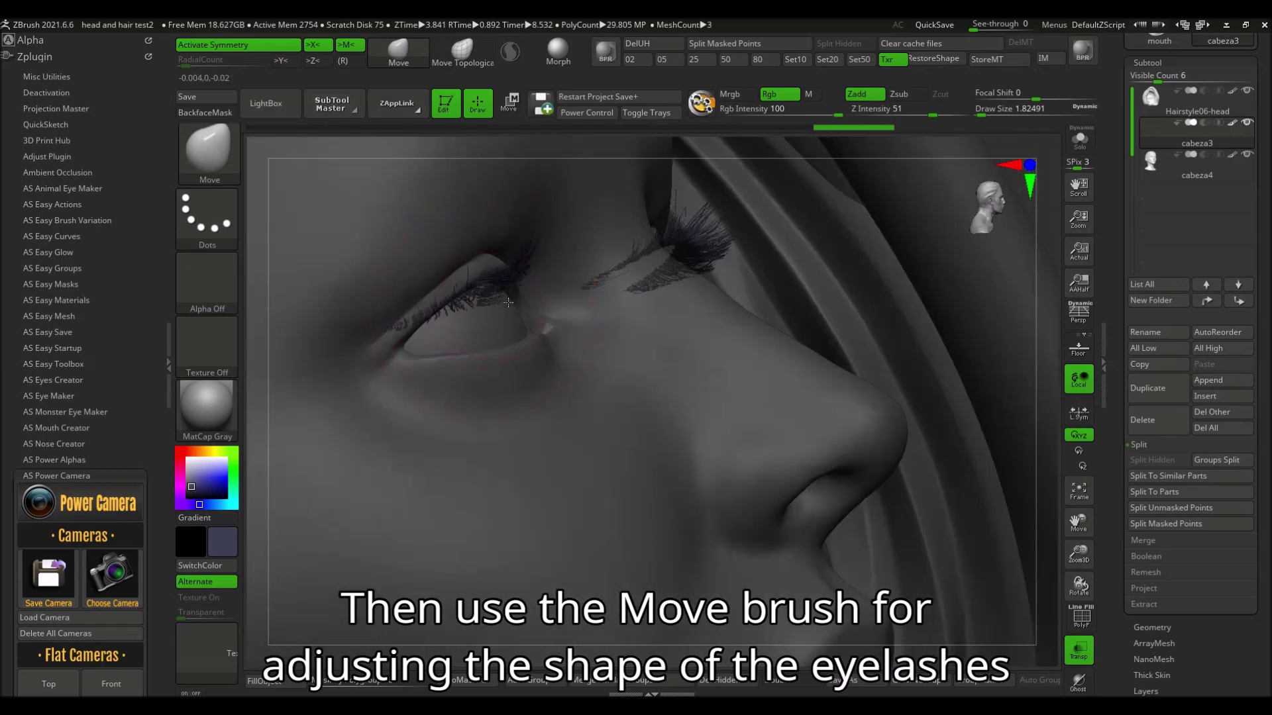
pyautogui.moveTo(566, 348)
pyautogui.mouseDown(button='right')
pyautogui.moveTo(478, 302)
pyautogui.moveTo(490, 304)
pyautogui.mouseUp(button='right')
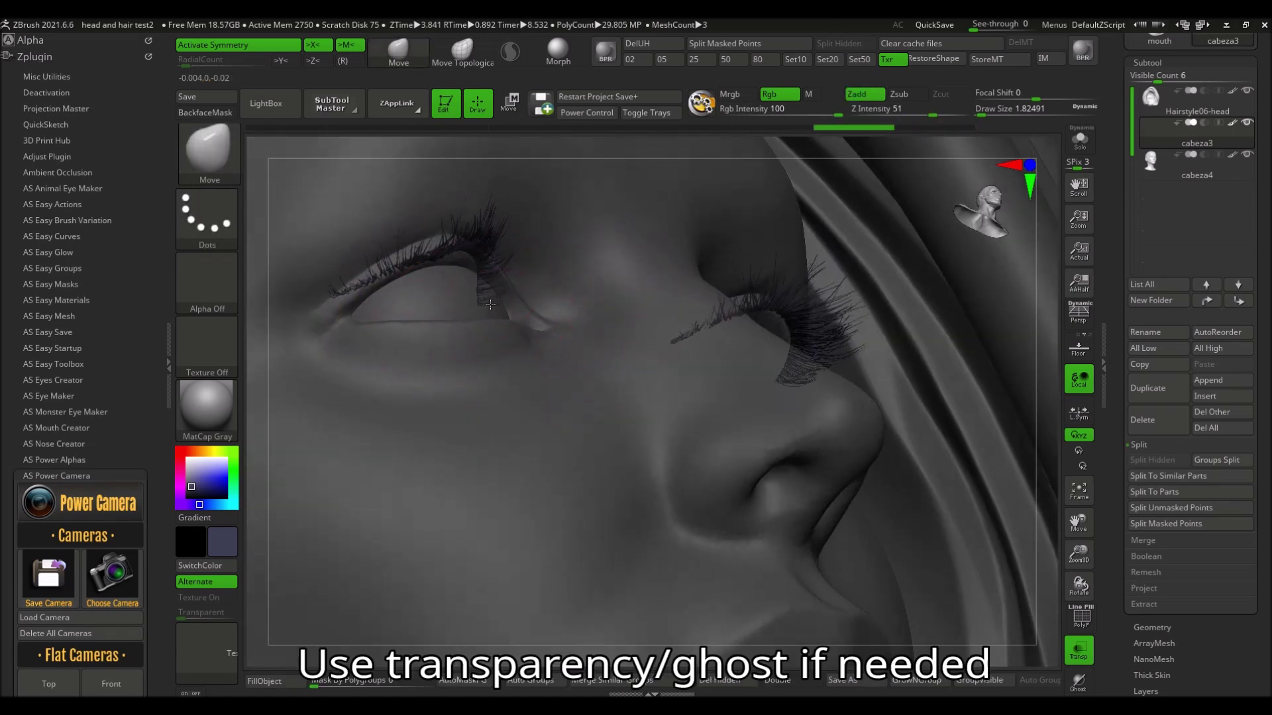
pyautogui.click(1079, 681)
pyautogui.moveTo(865, 523); pyautogui.dragTo(689, 413, button='right')
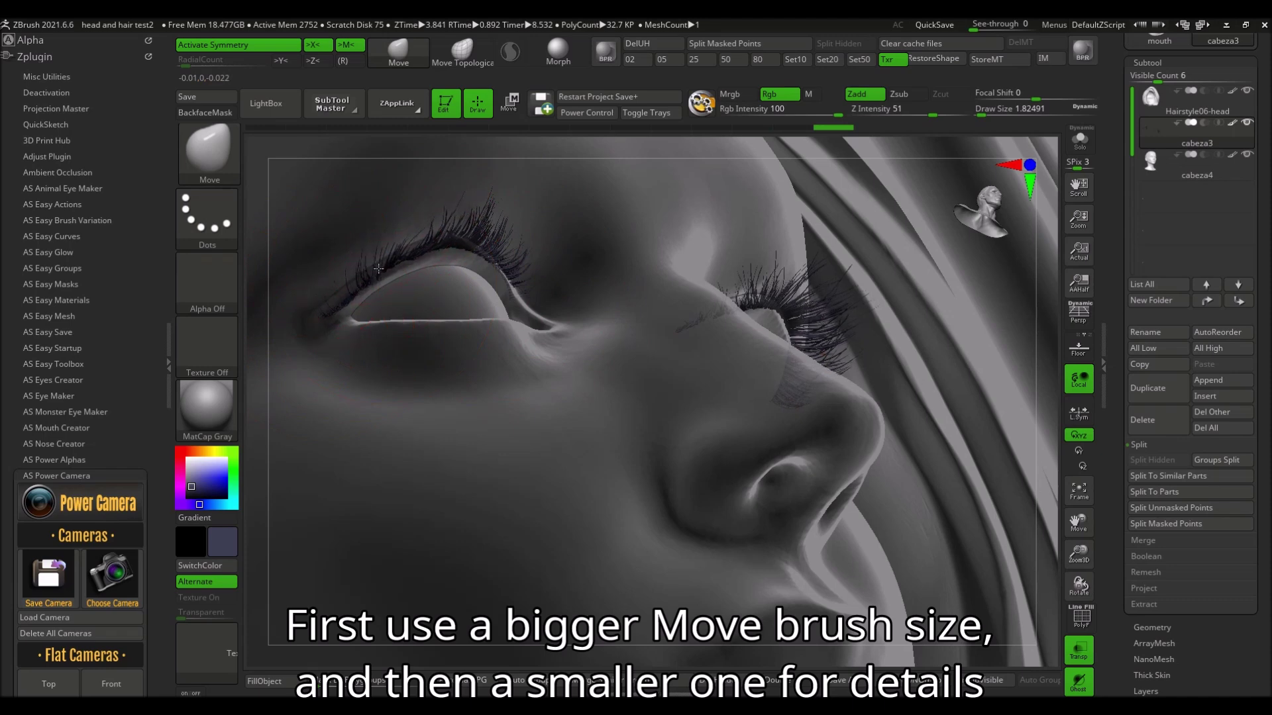
pyautogui.press('s')
pyautogui.click(494, 307)
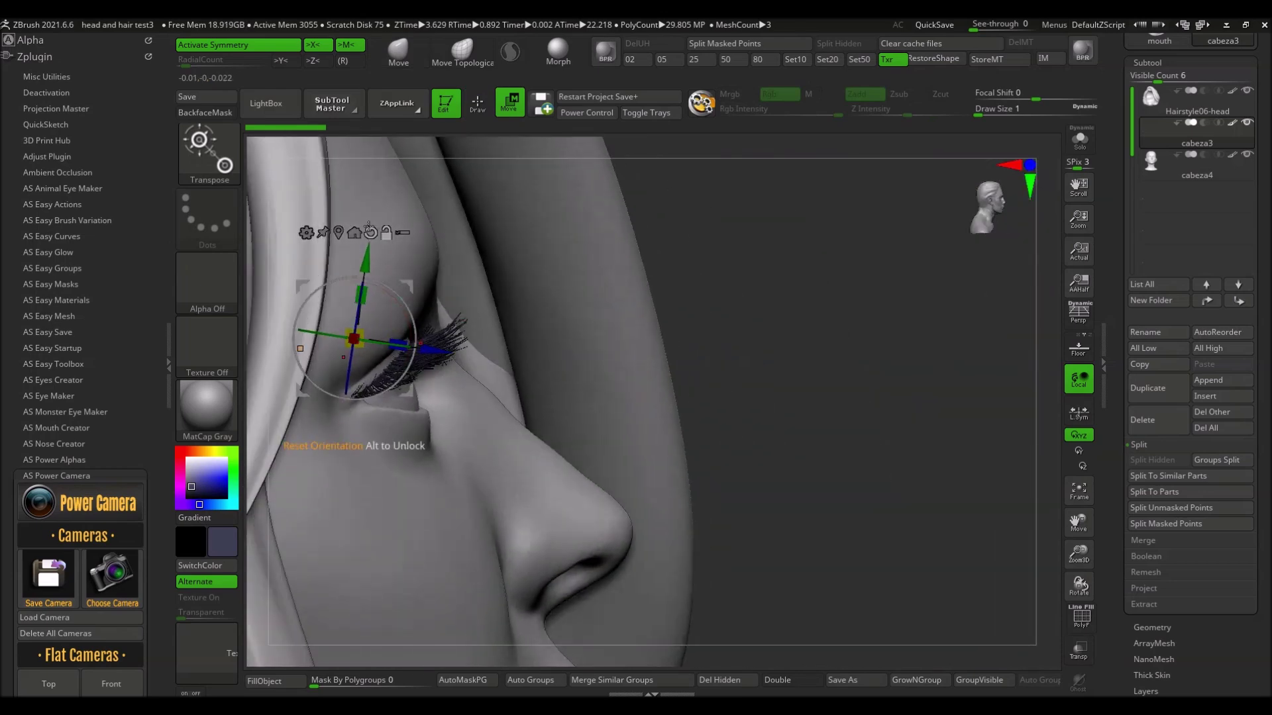
# Tweak the upper lashes' angle with the gizmo, then reshape with a smaller Move brush.
pyautogui.moveTo(369, 227); pyautogui.dragTo(434, 250)
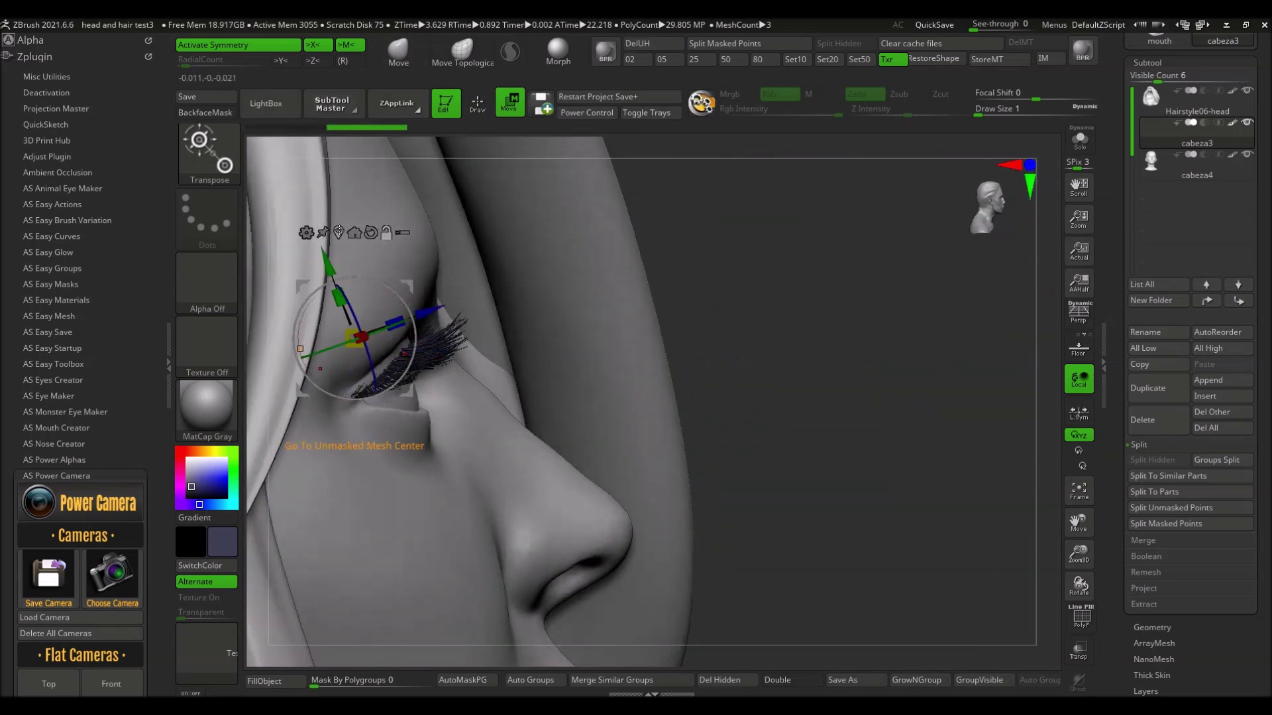
pyautogui.moveTo(424, 344); pyautogui.dragTo(486, 420)
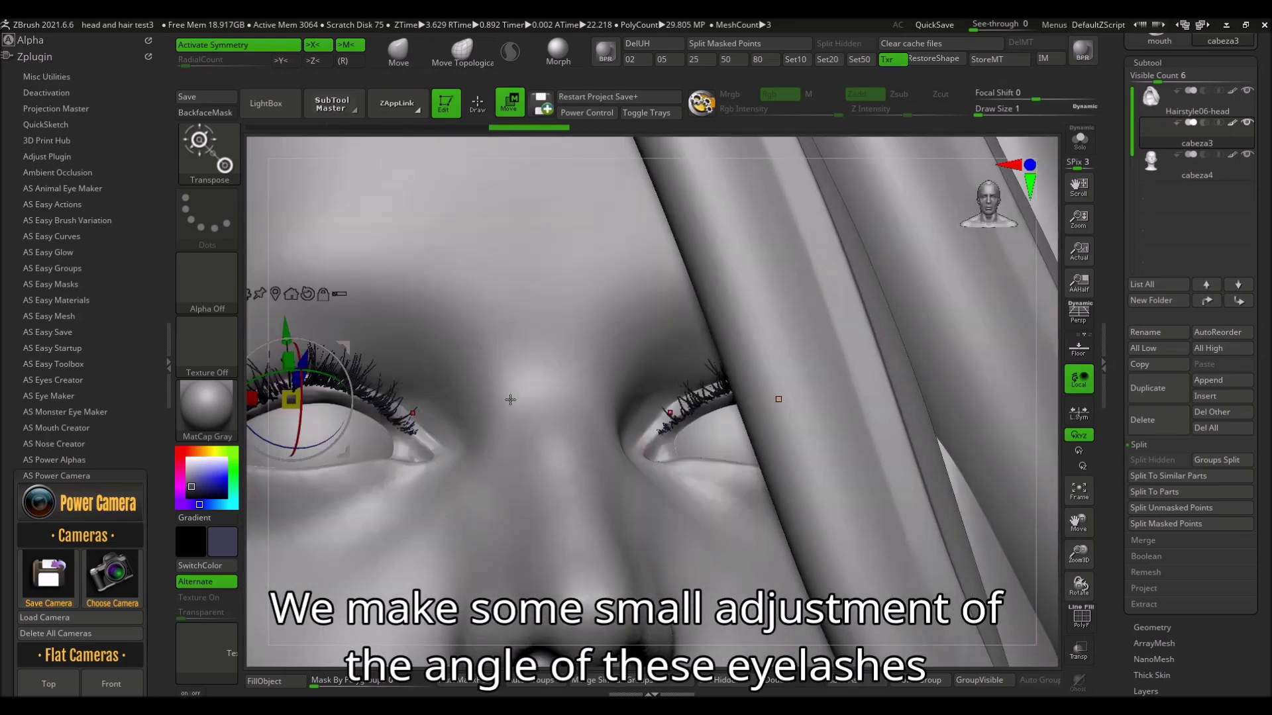
pyautogui.keyDown('alt'); pyautogui.moveTo(267, 351); pyautogui.dragTo(400, 335, button='right'); pyautogui.keyUp('alt')
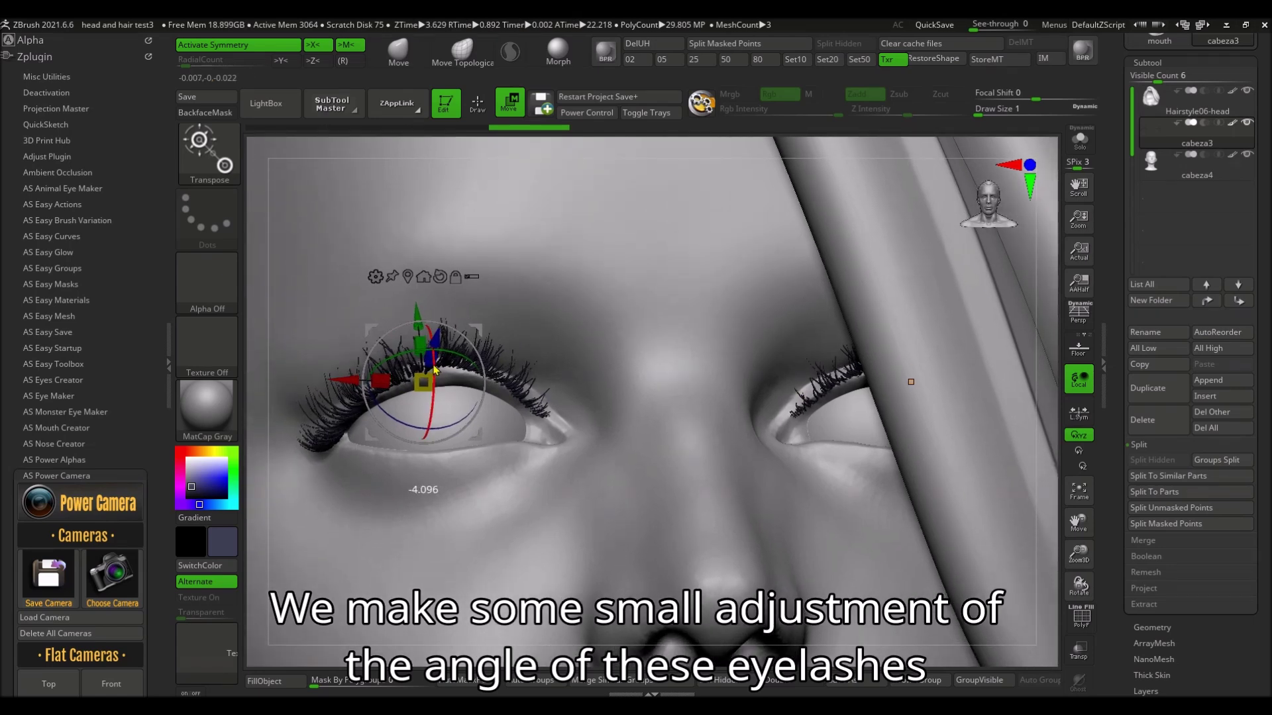
pyautogui.moveTo(399, 334)
pyautogui.mouseDown(button='right')
pyautogui.moveTo(491, 424)
pyautogui.moveTo(497, 392)
pyautogui.mouseUp(button='right')
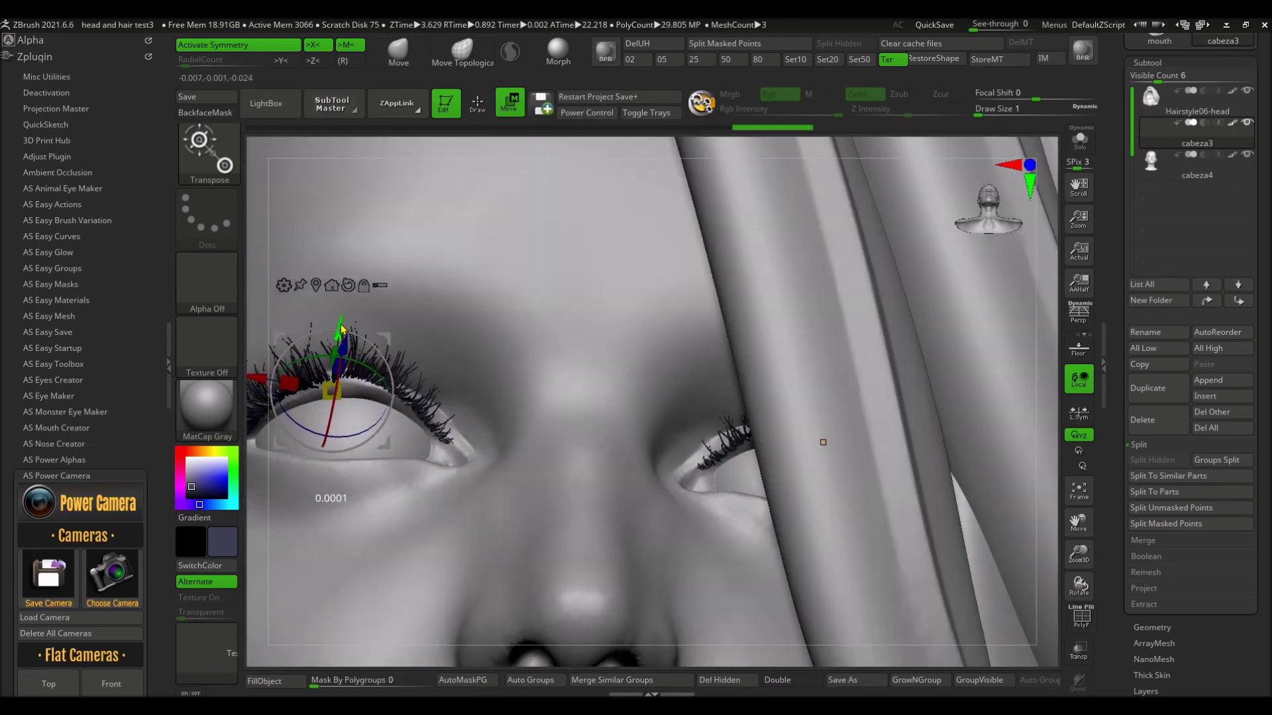
pyautogui.press('q')
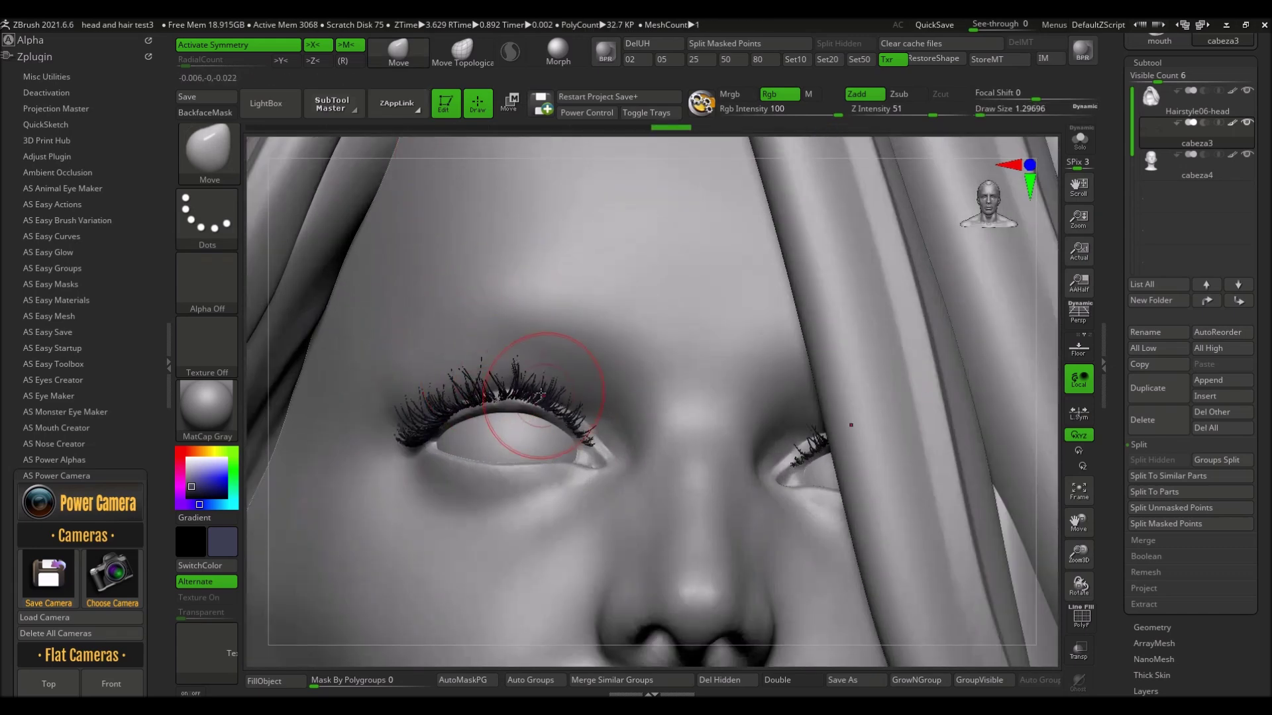
pyautogui.keyDown('ctrl'); pyautogui.moveTo(523, 423); pyautogui.dragTo(420, 437, button='right'); pyautogui.keyUp('ctrl')
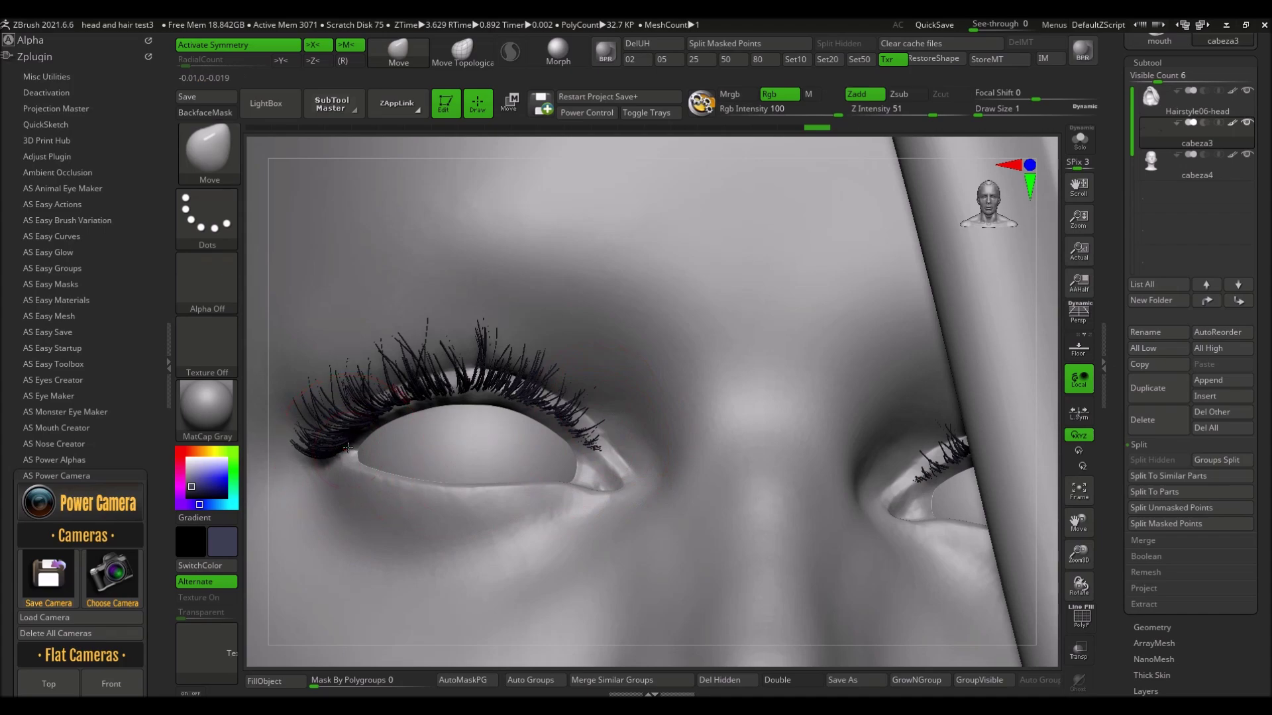
pyautogui.press('s')
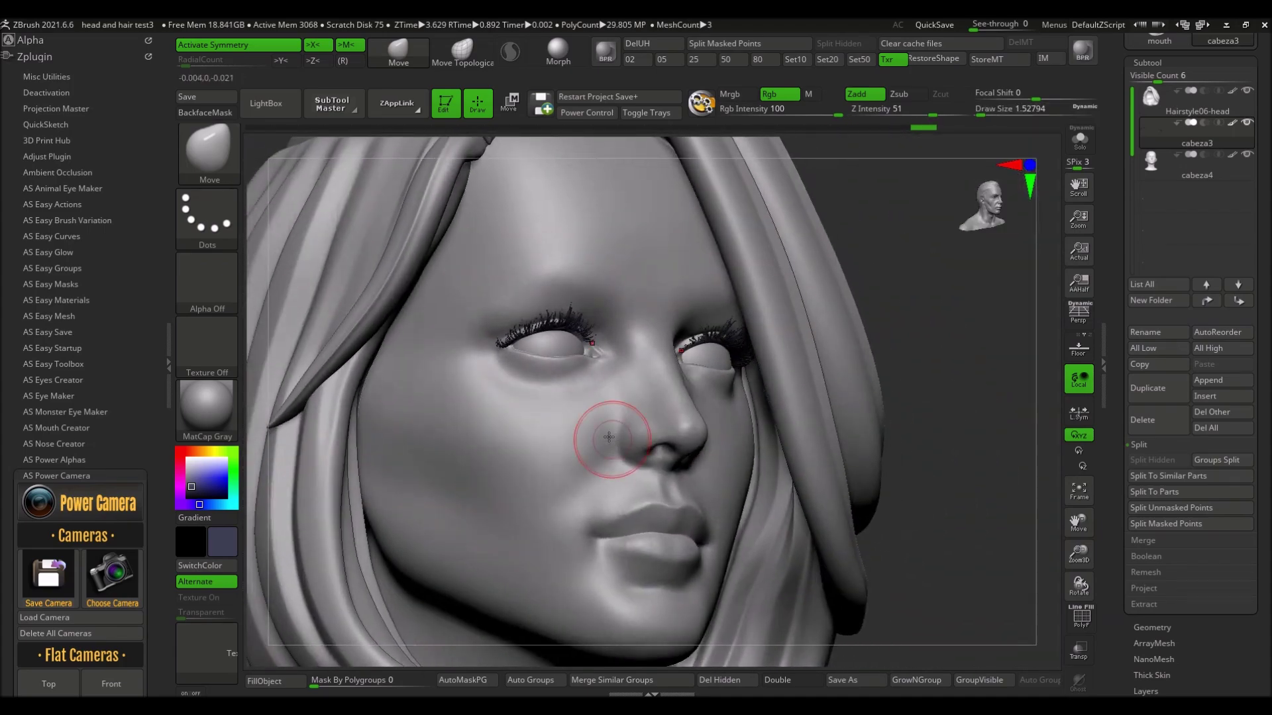
pyautogui.click(1160, 174)
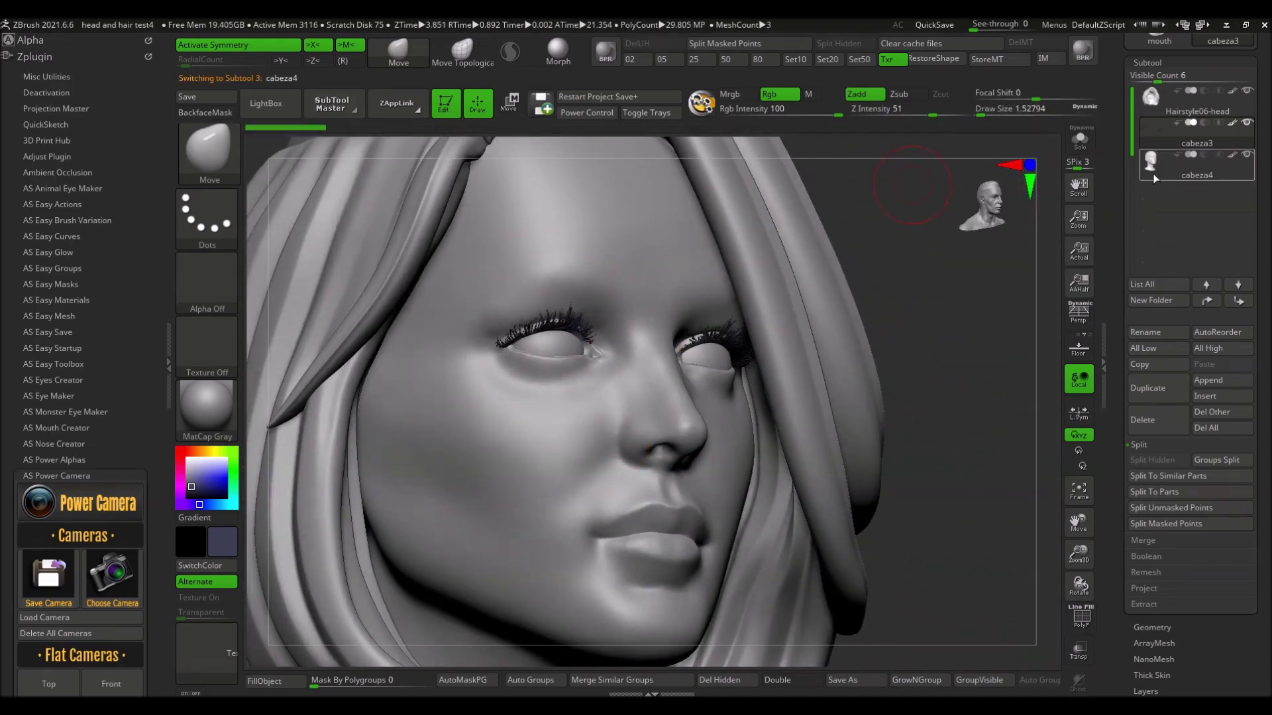
# Load the R Lower Lashes brush and draw lashes along the right lower eyelid.
pyautogui.click(259, 106)
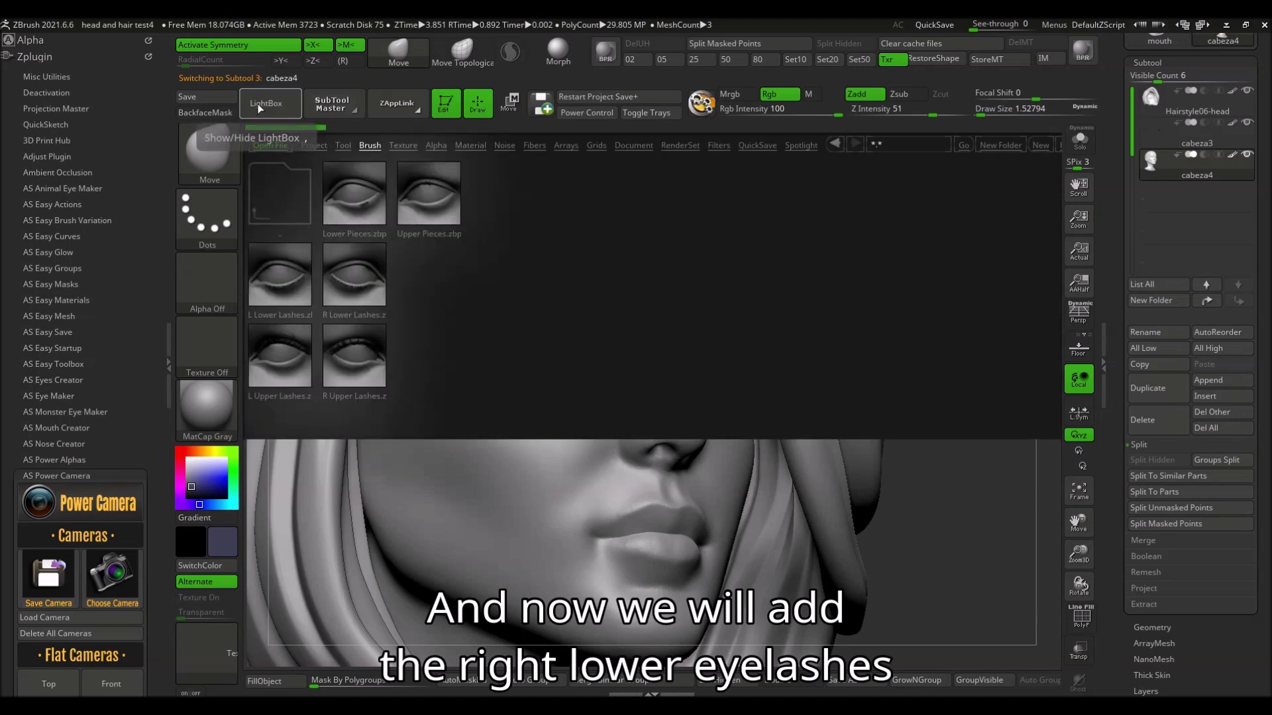
pyautogui.click(370, 280)
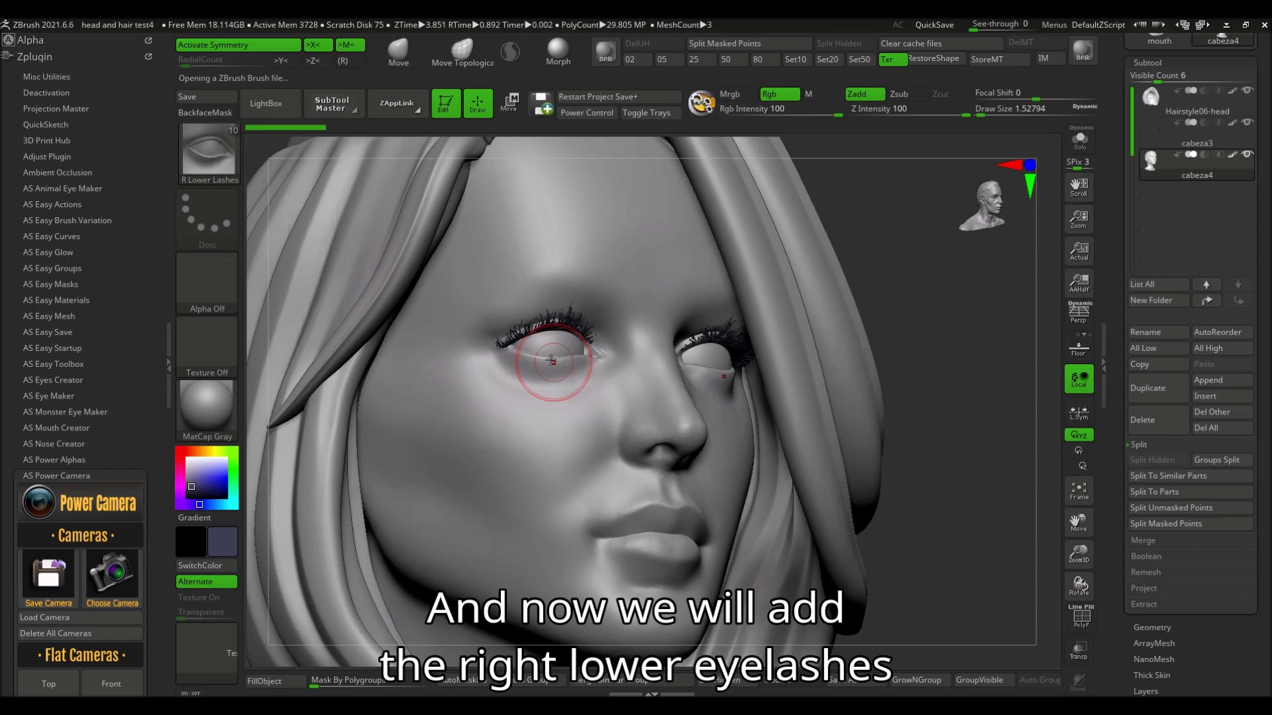
pyautogui.keyDown('shift'); pyautogui.moveTo(936, 309); pyautogui.dragTo(629, 384); pyautogui.keyUp('shift')
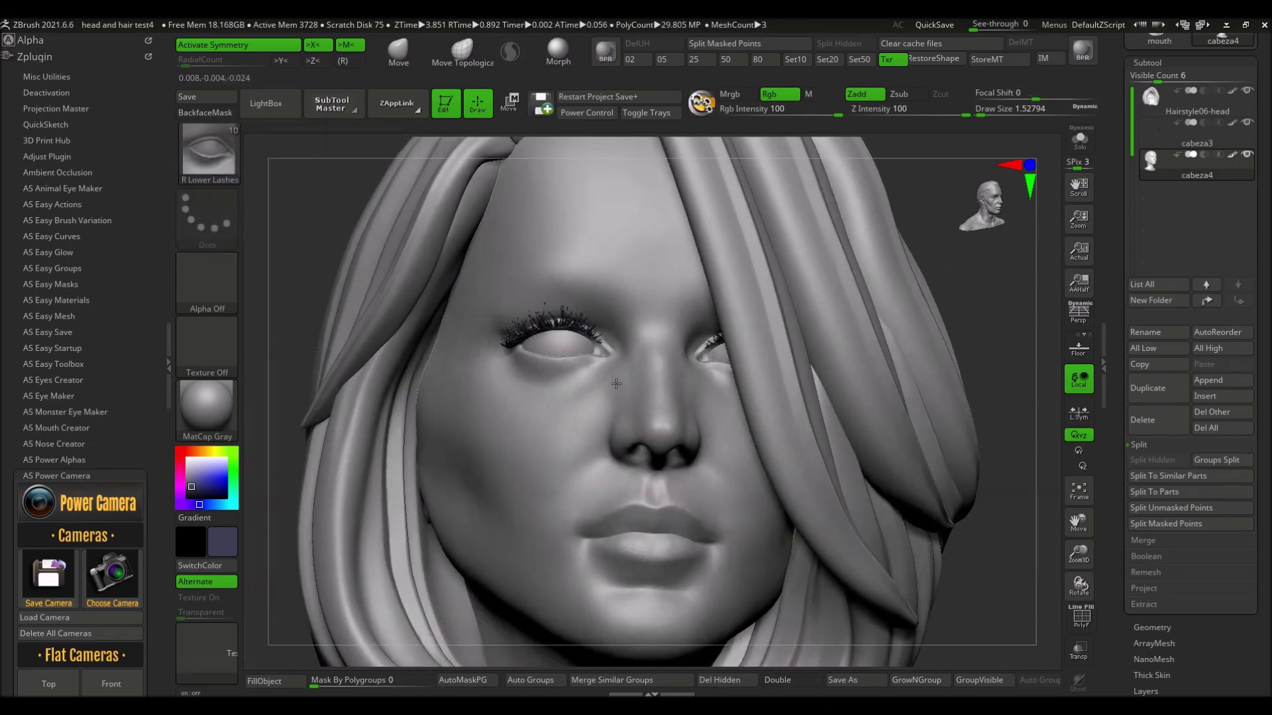
pyautogui.moveTo(552, 342); pyautogui.dragTo(550, 395)
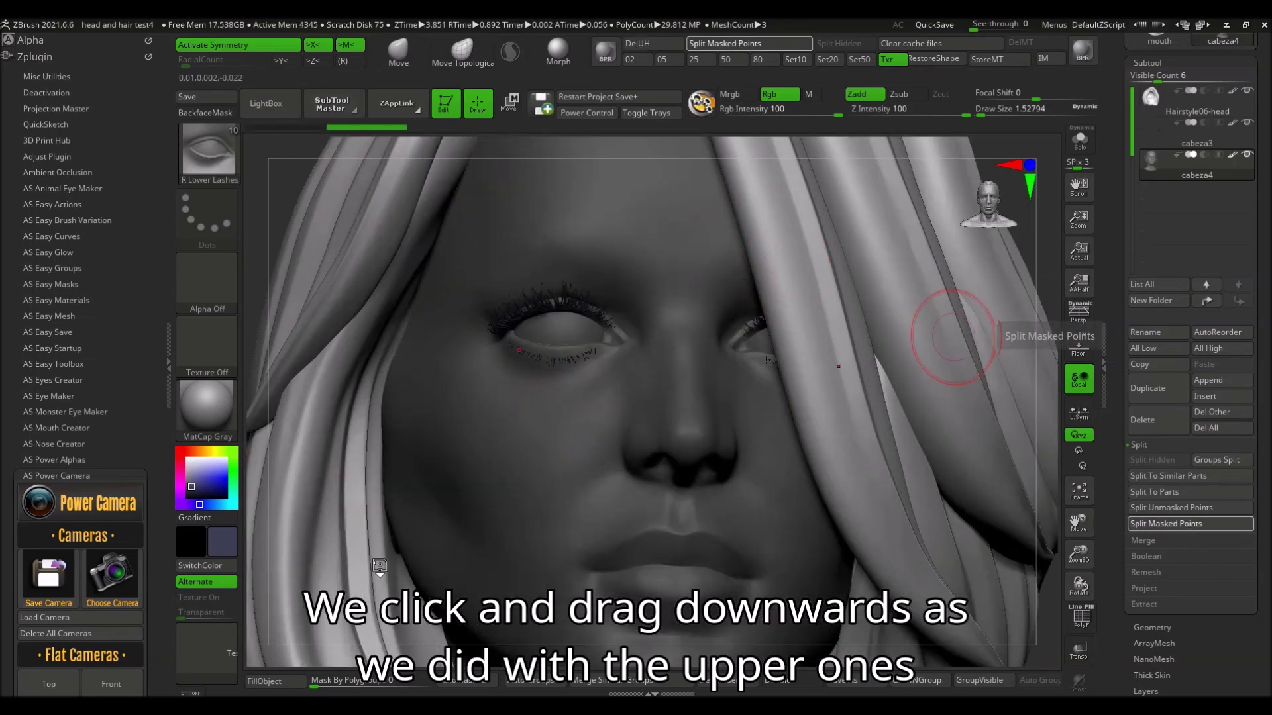
# Nudge the lower lashes up to the lower lid edge with the gizmo and check placement.
pyautogui.press('w')
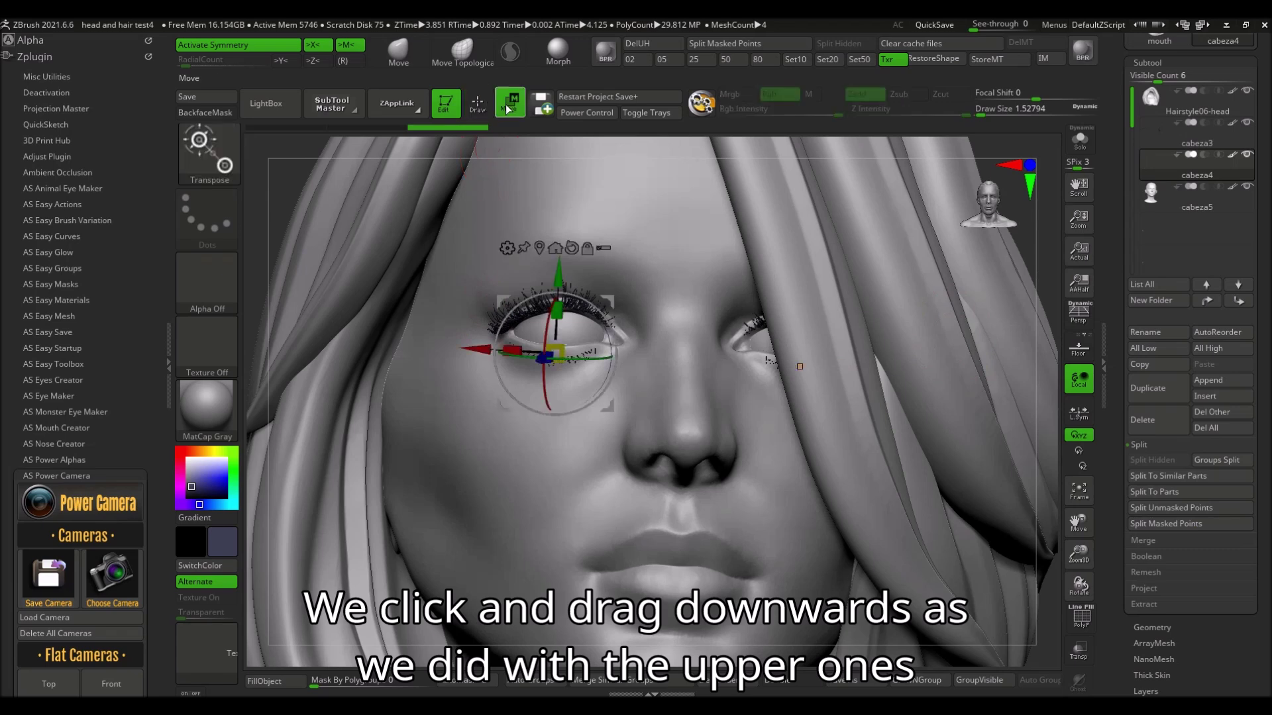
pyautogui.scroll(2, 540, 371)
pyautogui.scroll(2, 540, 371)
pyautogui.moveTo(542, 339); pyautogui.dragTo(542, 332)
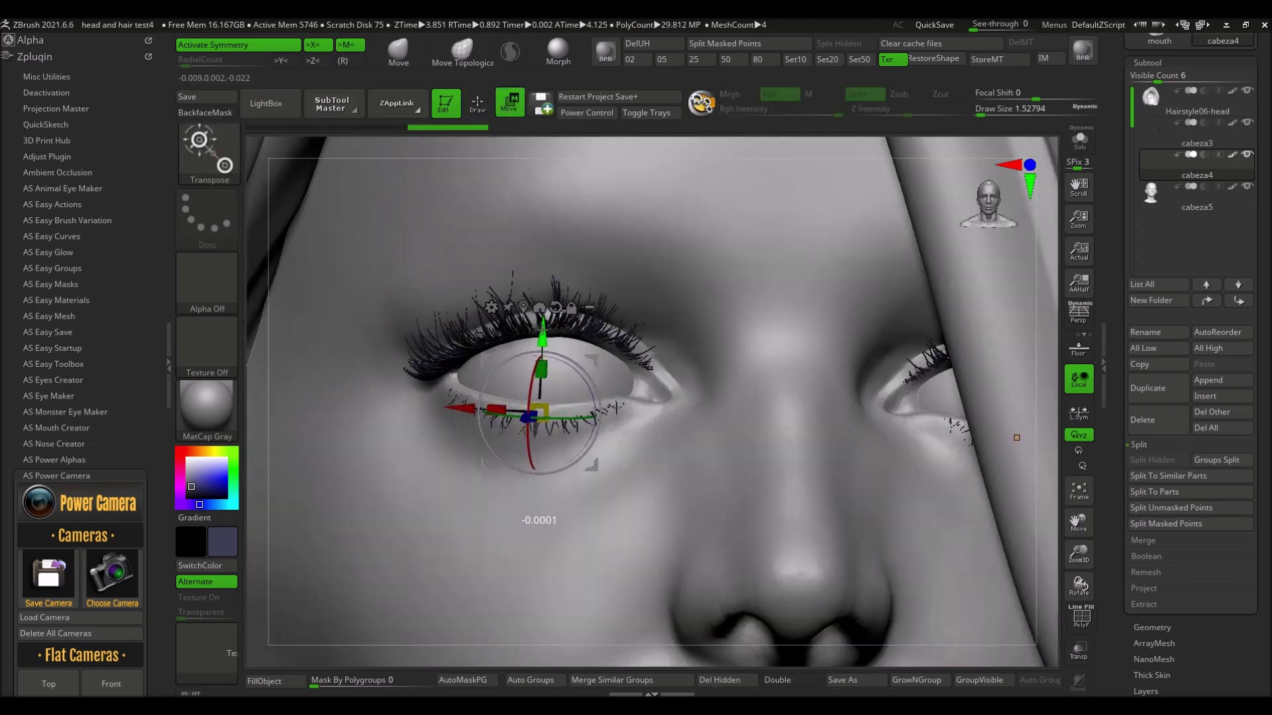
pyautogui.press('q')
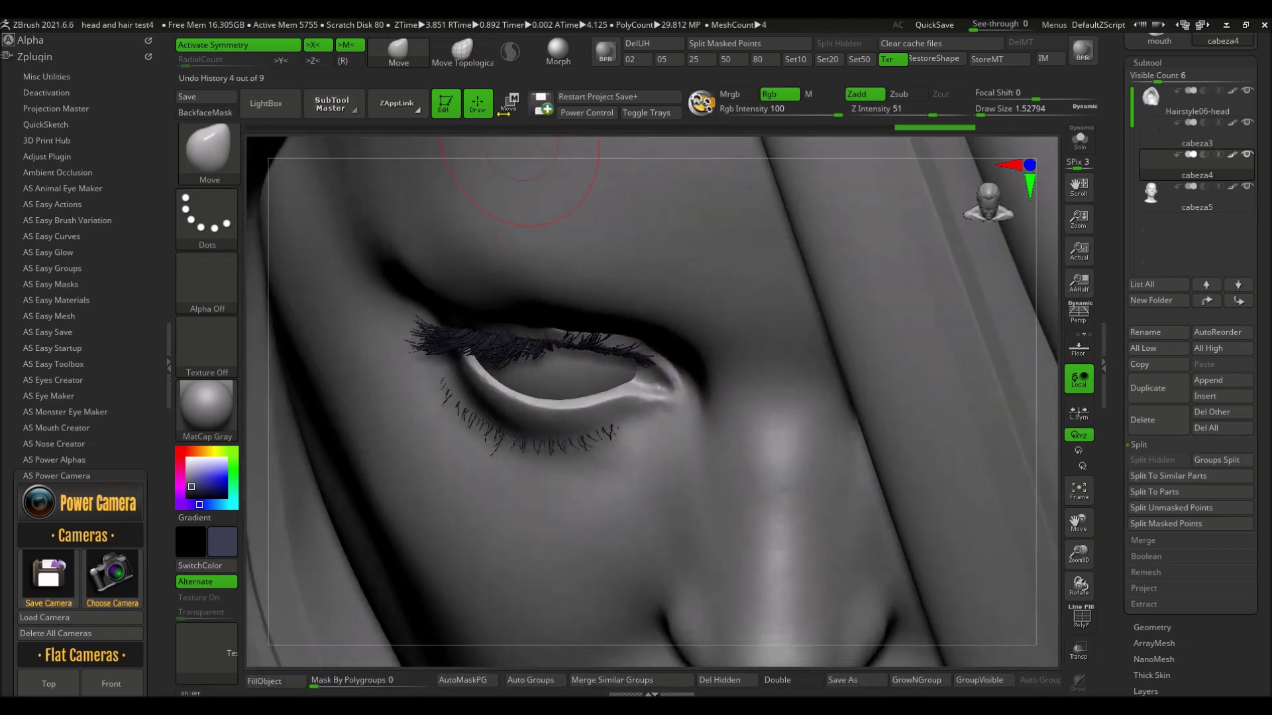
pyautogui.press('w')
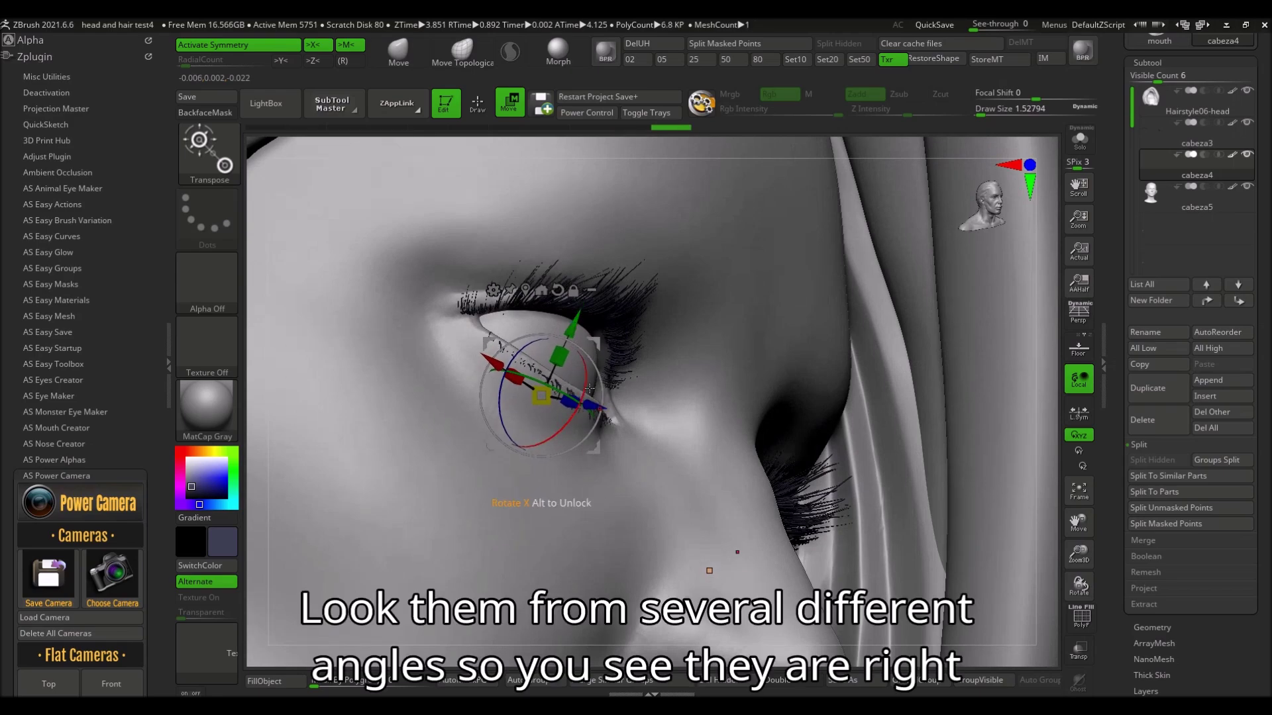
pyautogui.moveTo(589, 388)
pyautogui.mouseDown(button='right')
pyautogui.moveTo(533, 404)
pyautogui.moveTo(566, 448)
pyautogui.mouseUp(button='right')
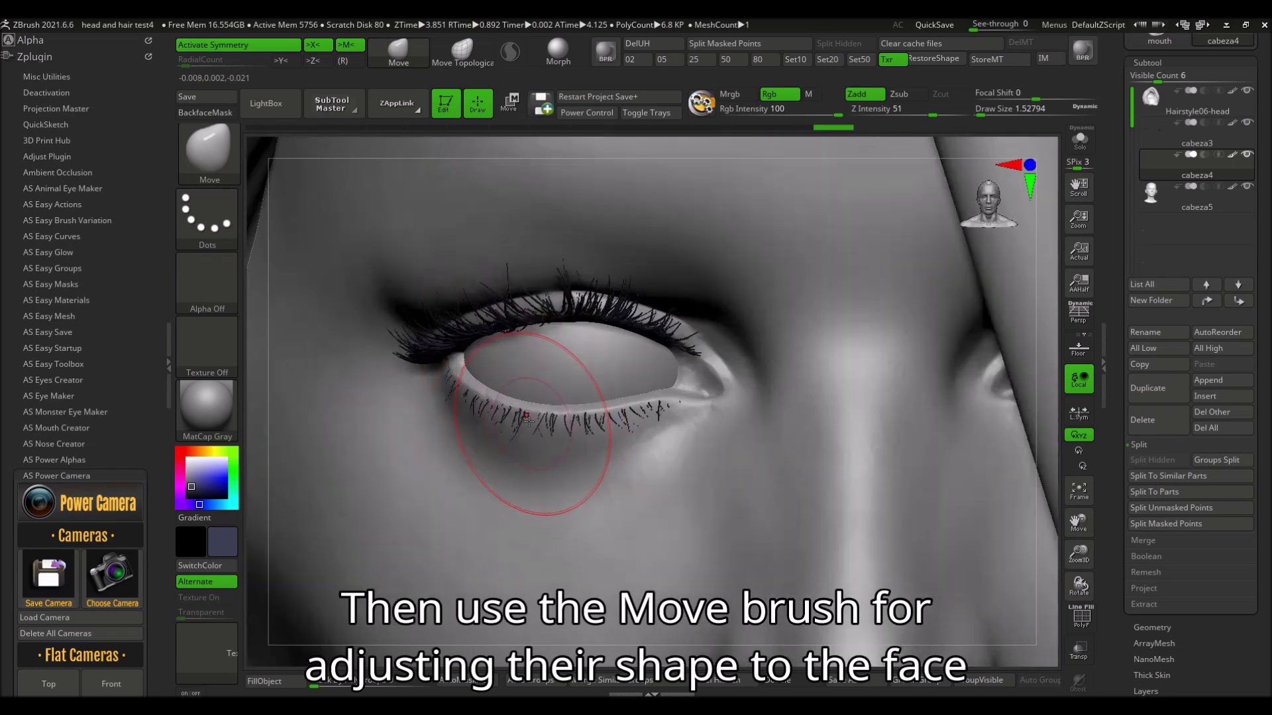
# Inspect the lower lashes from side and front views, then reopen the eyelash brush library.
pyautogui.moveTo(495, 413); pyautogui.dragTo(455, 346, button='right')
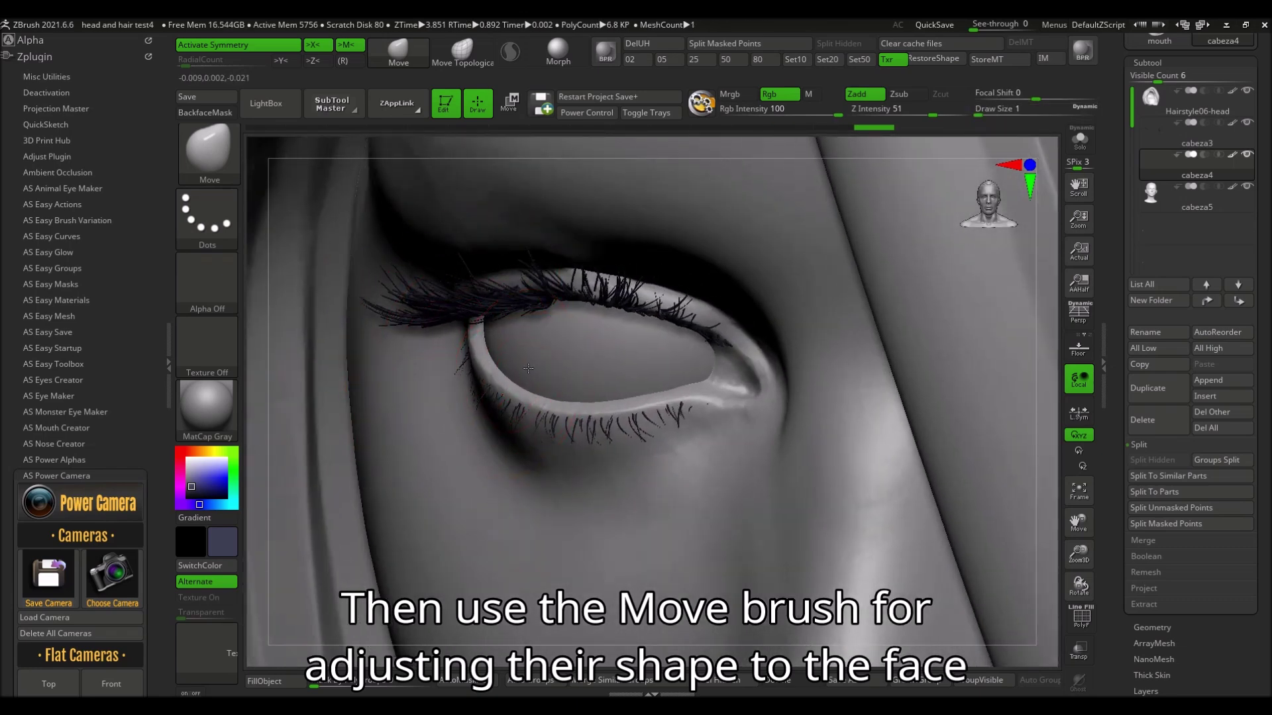
pyautogui.moveTo(472, 337); pyautogui.dragTo(423, 388, button='right')
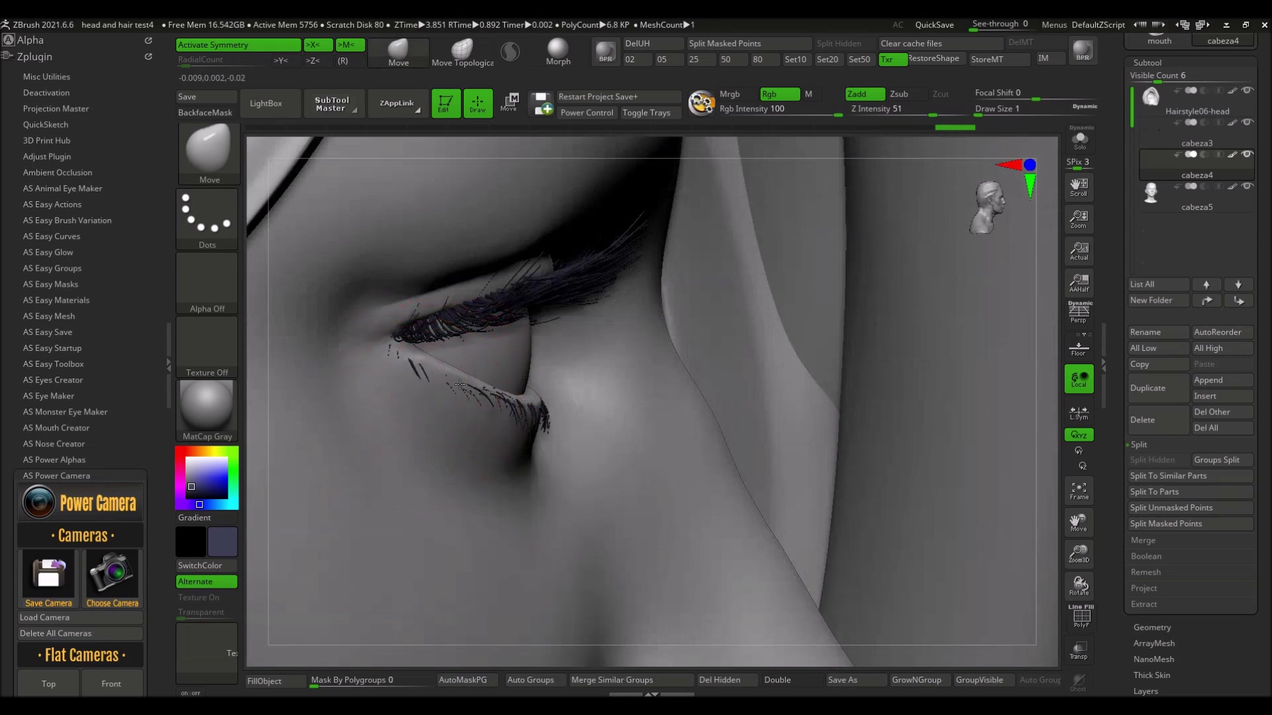
pyautogui.moveTo(569, 435)
pyautogui.mouseDown(button='right')
pyautogui.moveTo(626, 412)
pyautogui.moveTo(649, 368)
pyautogui.mouseUp(button='right')
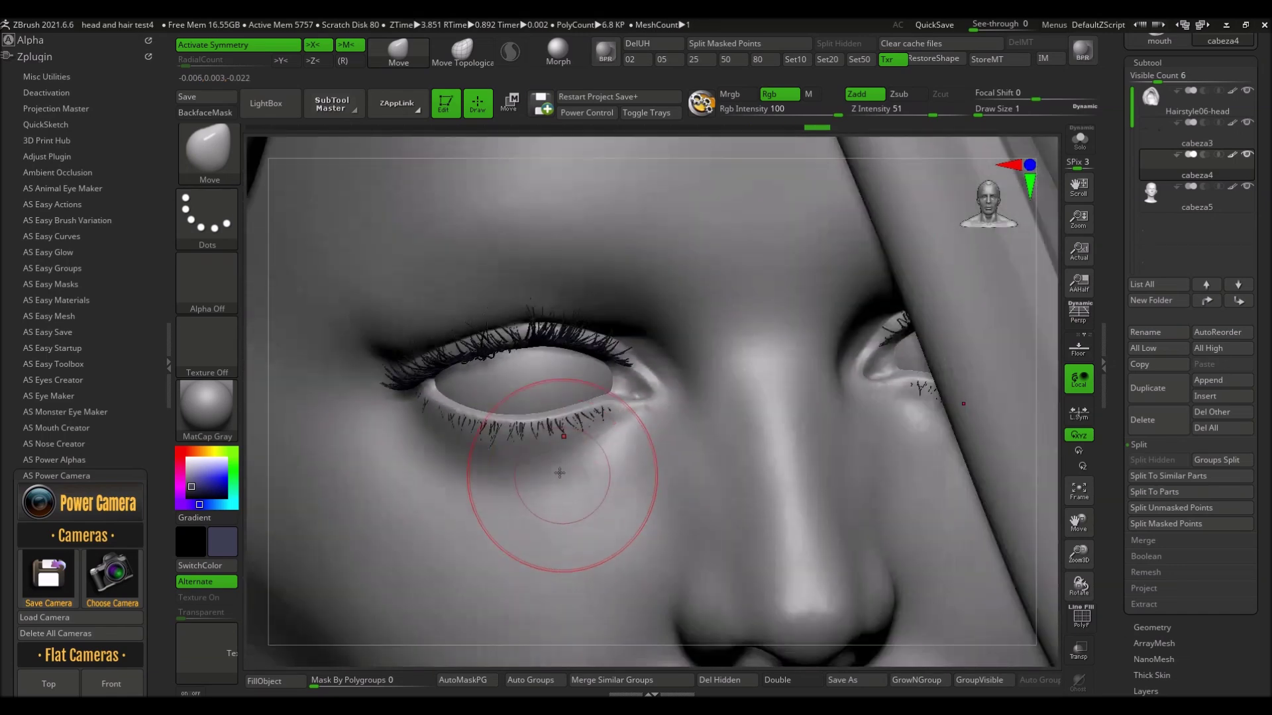
pyautogui.moveTo(623, 473); pyautogui.dragTo(575, 469, button='right')
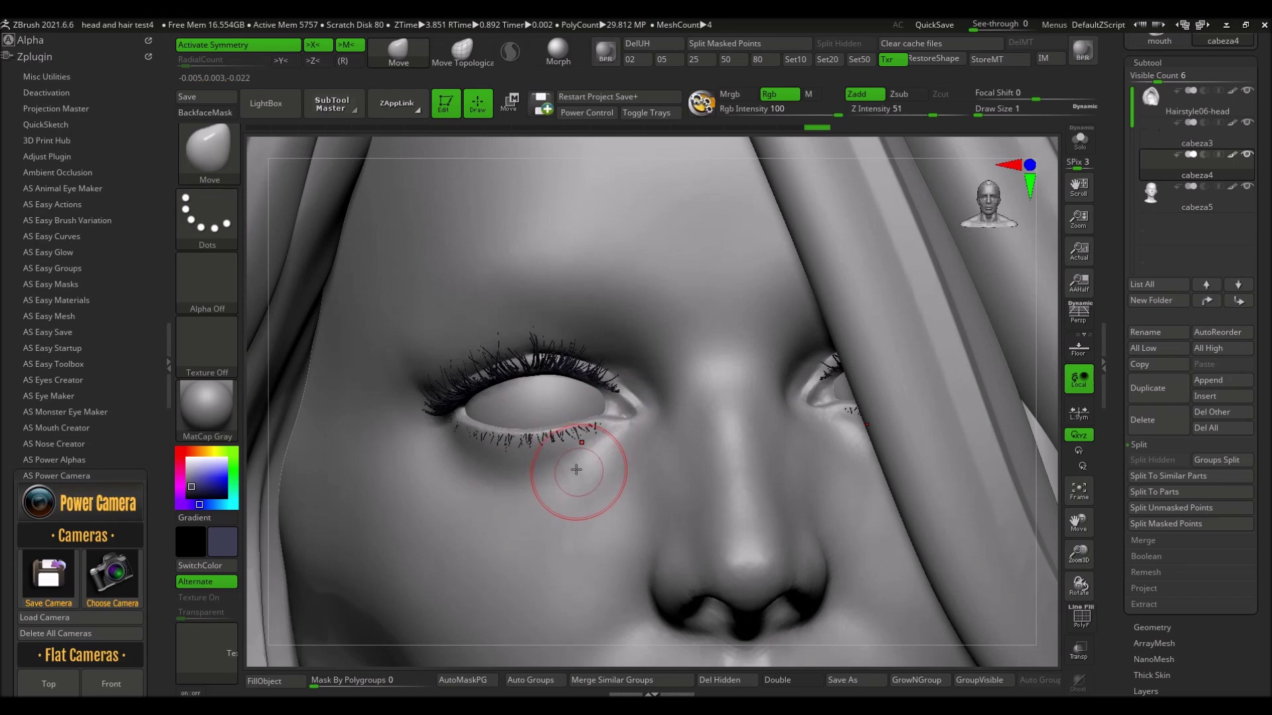
pyautogui.click(265, 104)
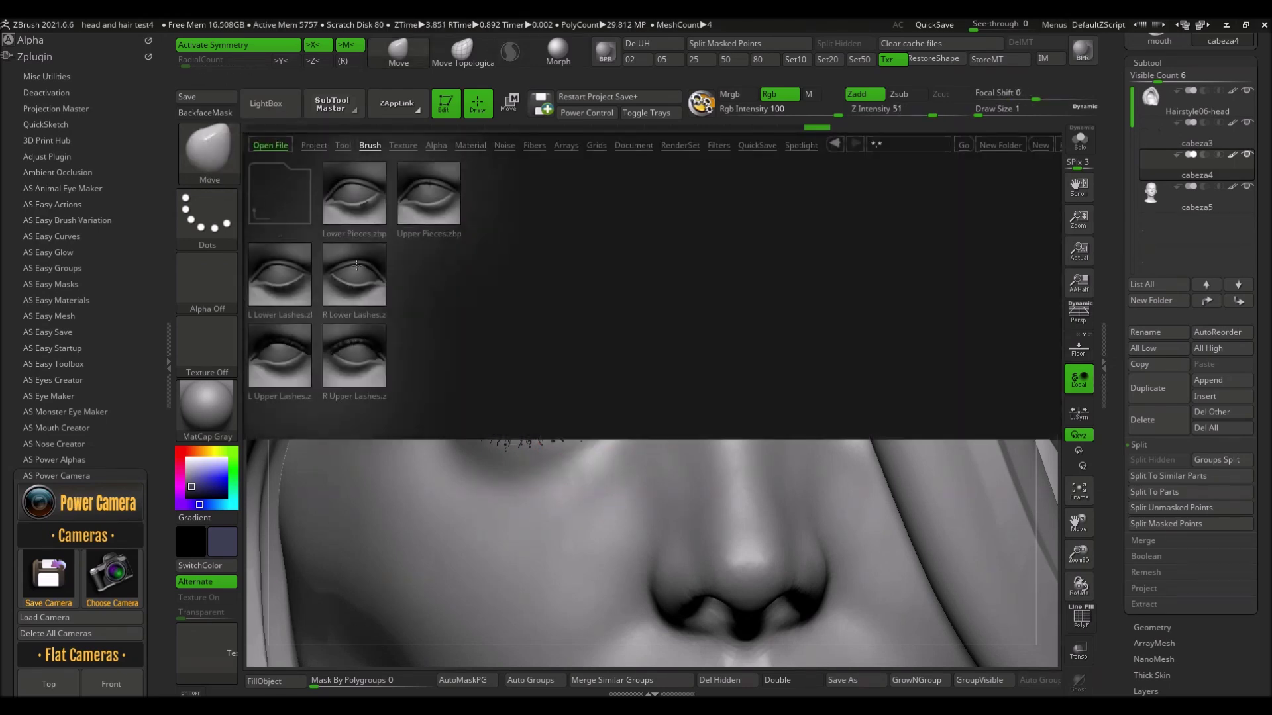
# Draw a denser layer of R Lower Lashes along the right lower lid and select the cabeza5 lash subtool.
pyautogui.doubleClick(355, 265)
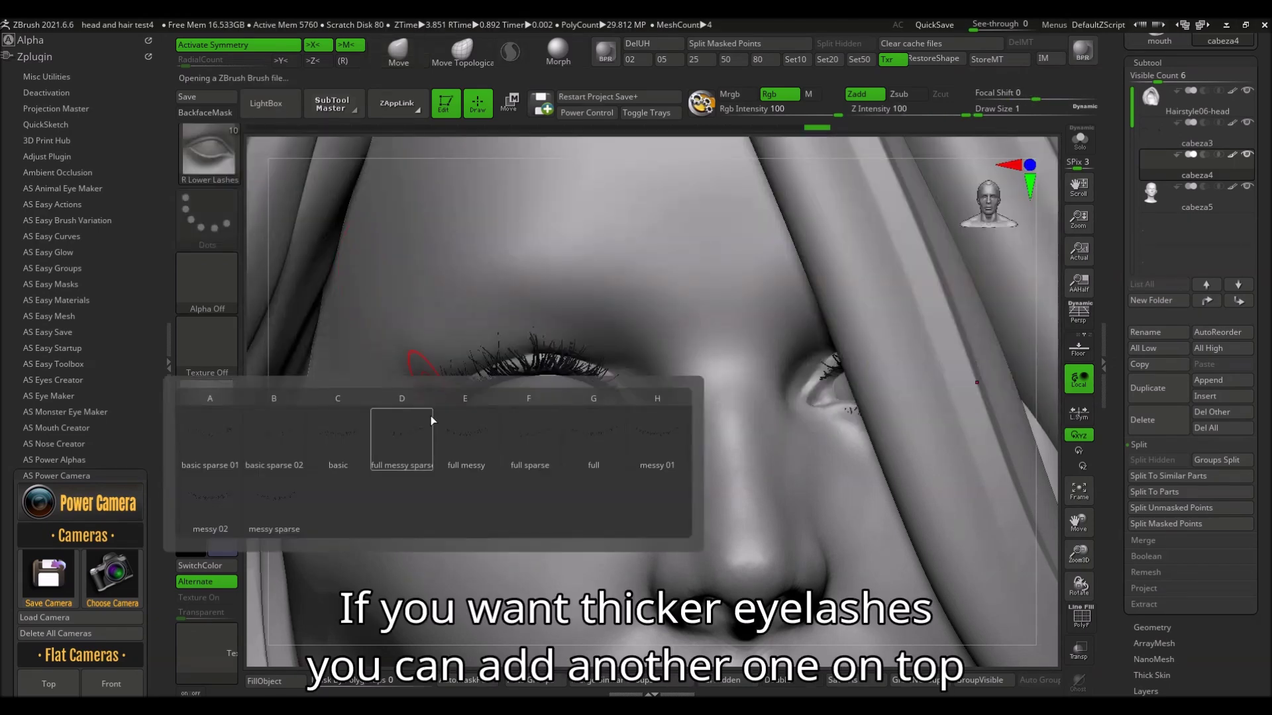
pyautogui.click(224, 514)
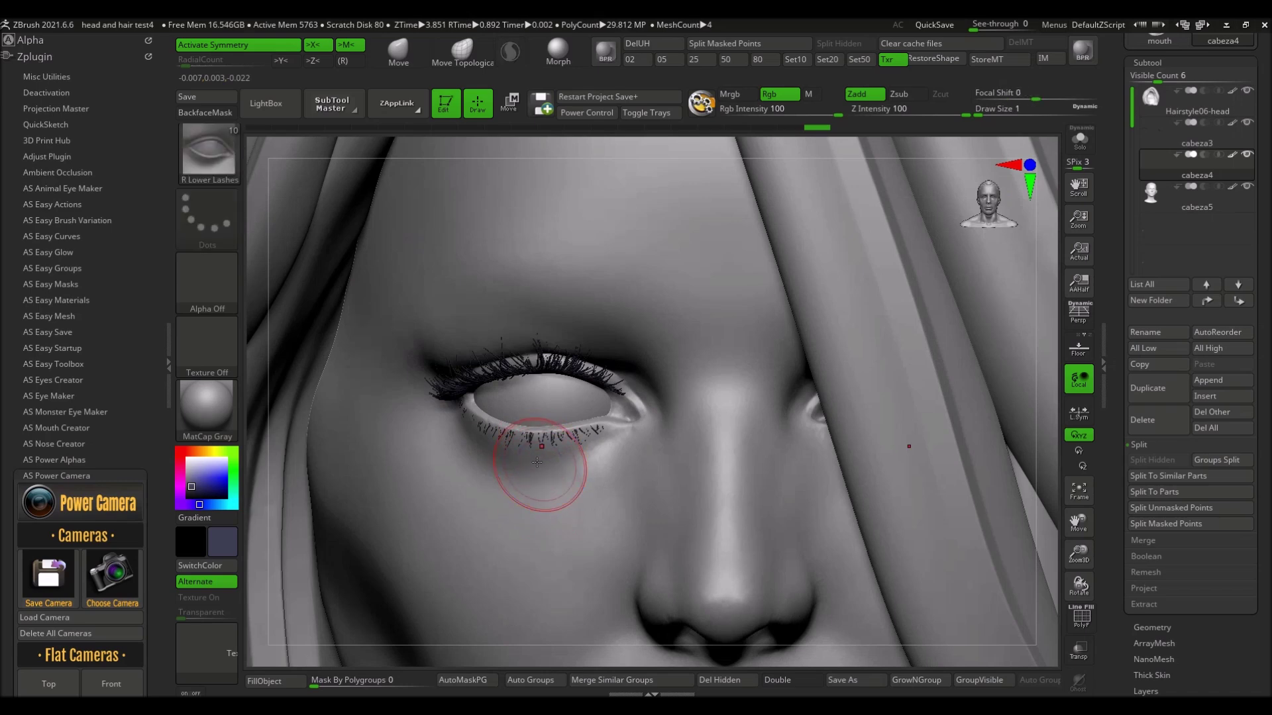
pyautogui.keyDown('alt'); pyautogui.click(537, 462); pyautogui.keyUp('alt')
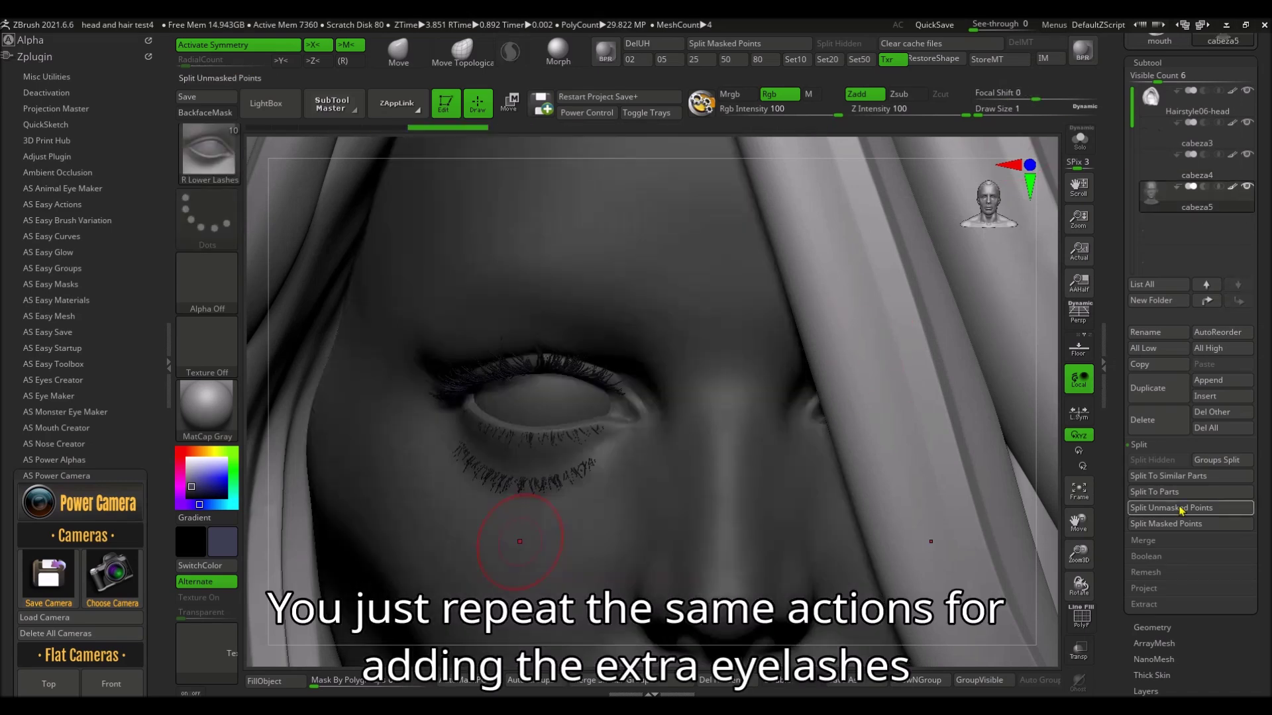
pyautogui.press('w')
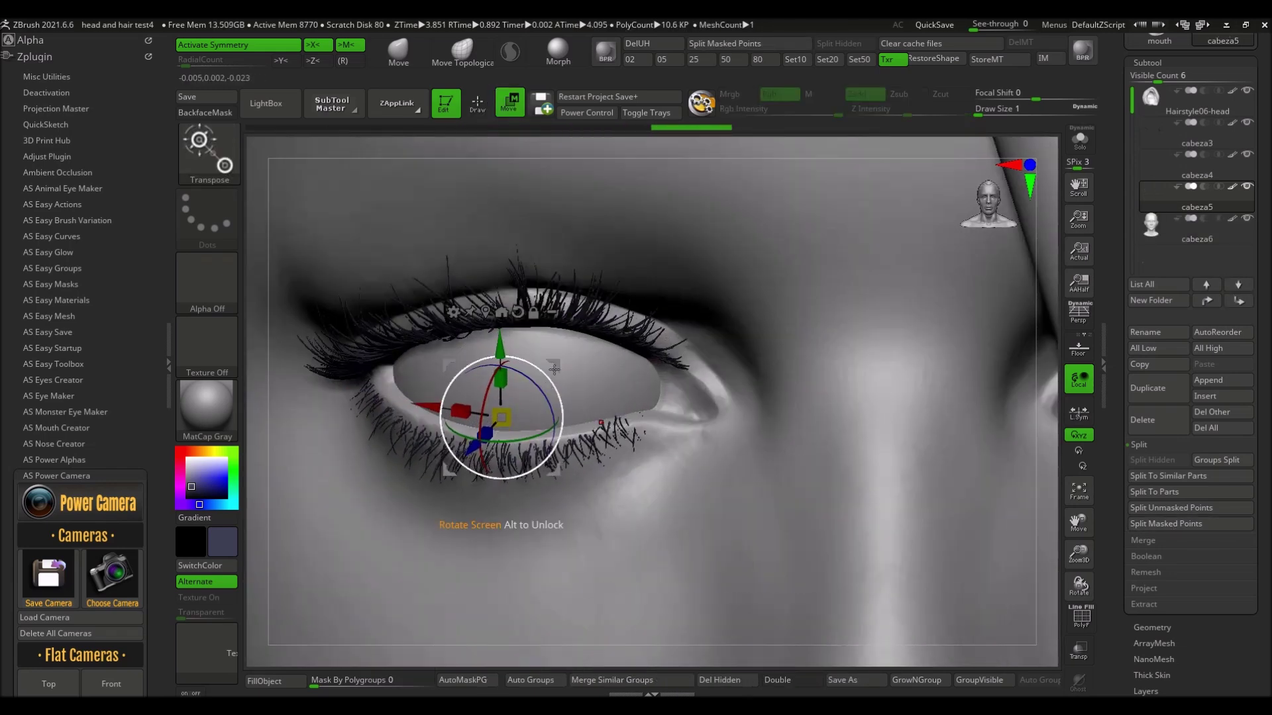
# Rotate the extra lower lashes onto the lid and drag their outer-corner lashes downward.
pyautogui.moveTo(541, 393); pyautogui.dragTo(503, 438)
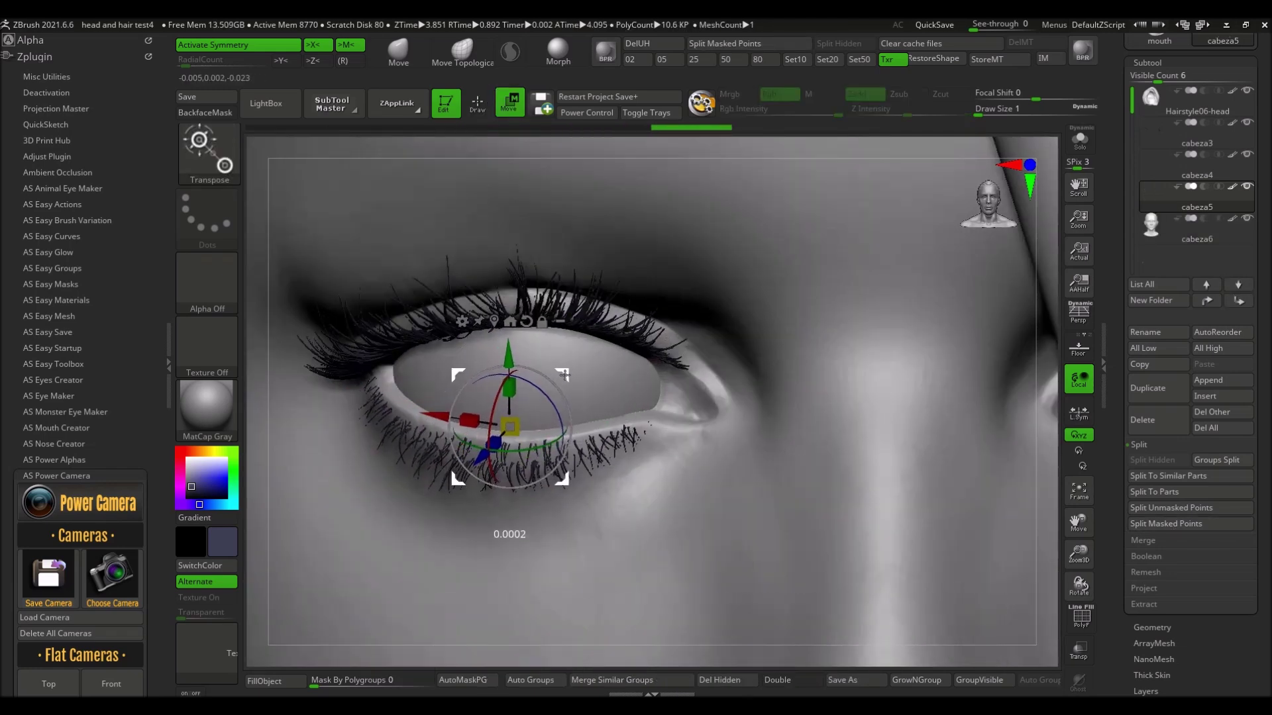
pyautogui.scroll(3, 496, 474)
pyautogui.scroll(-3, 496, 474)
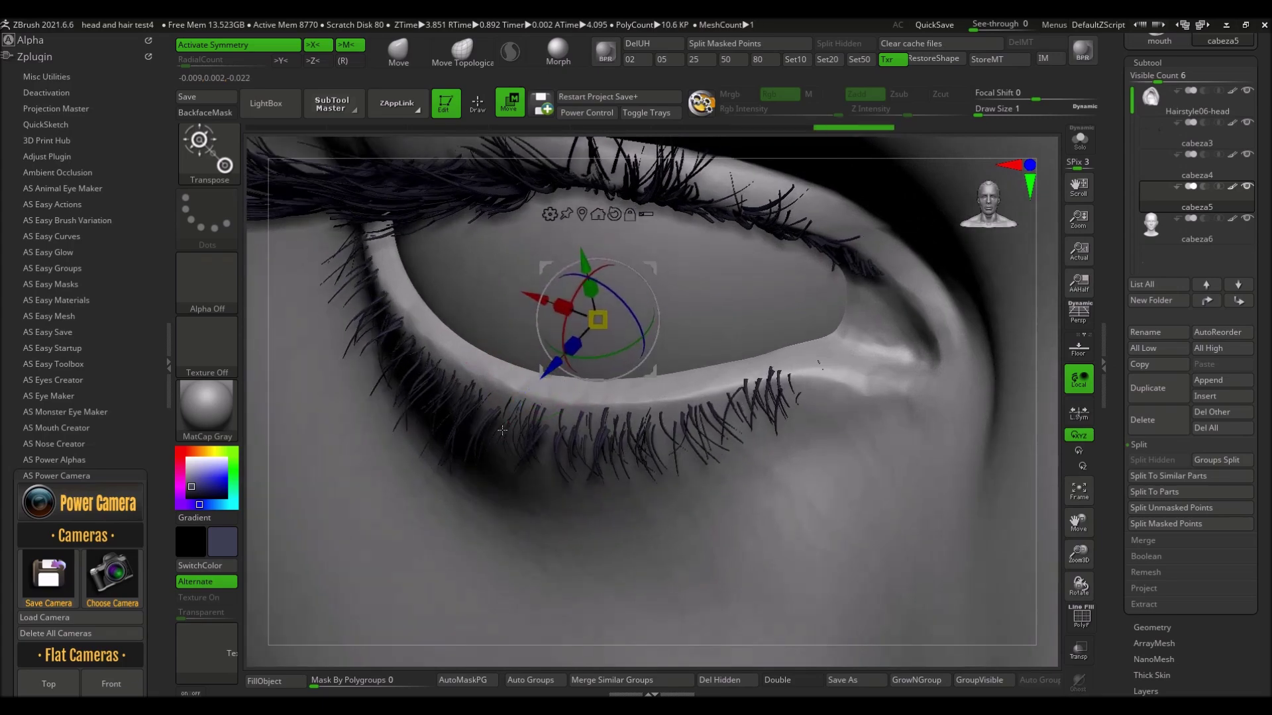
pyautogui.moveTo(495, 474); pyautogui.dragTo(624, 280, button='right')
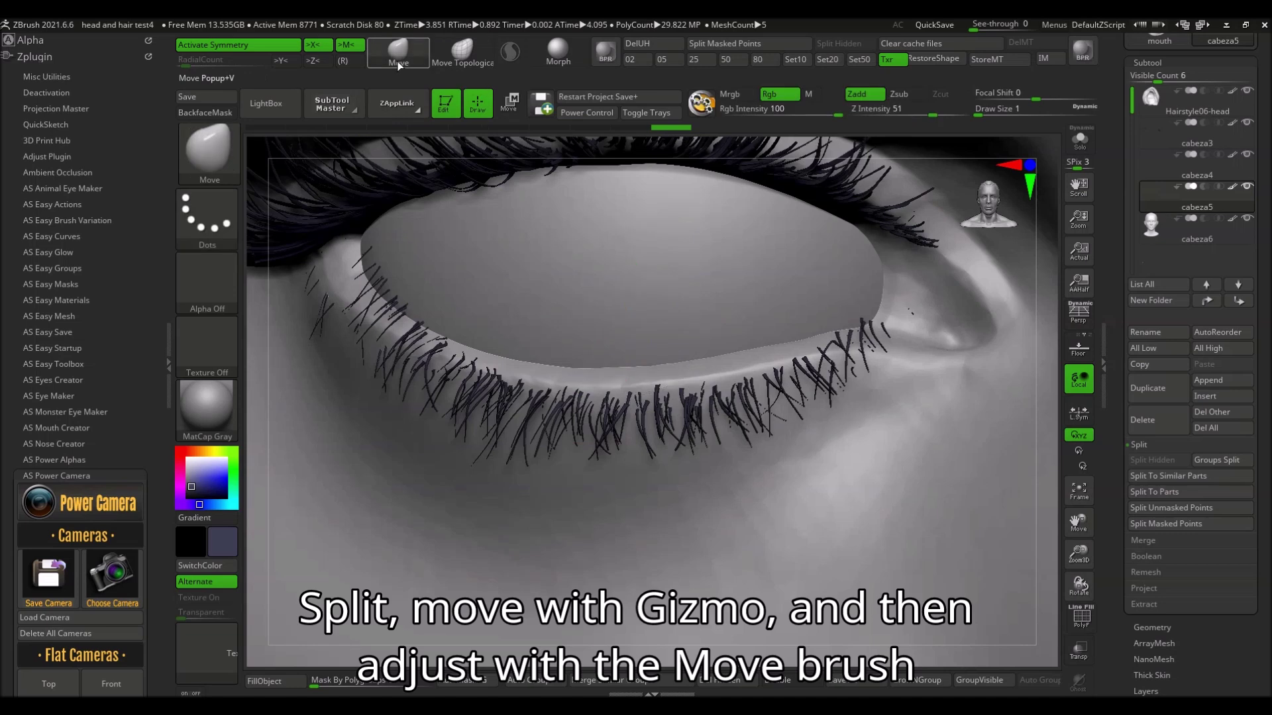
pyautogui.moveTo(872, 346); pyautogui.dragTo(875, 371)
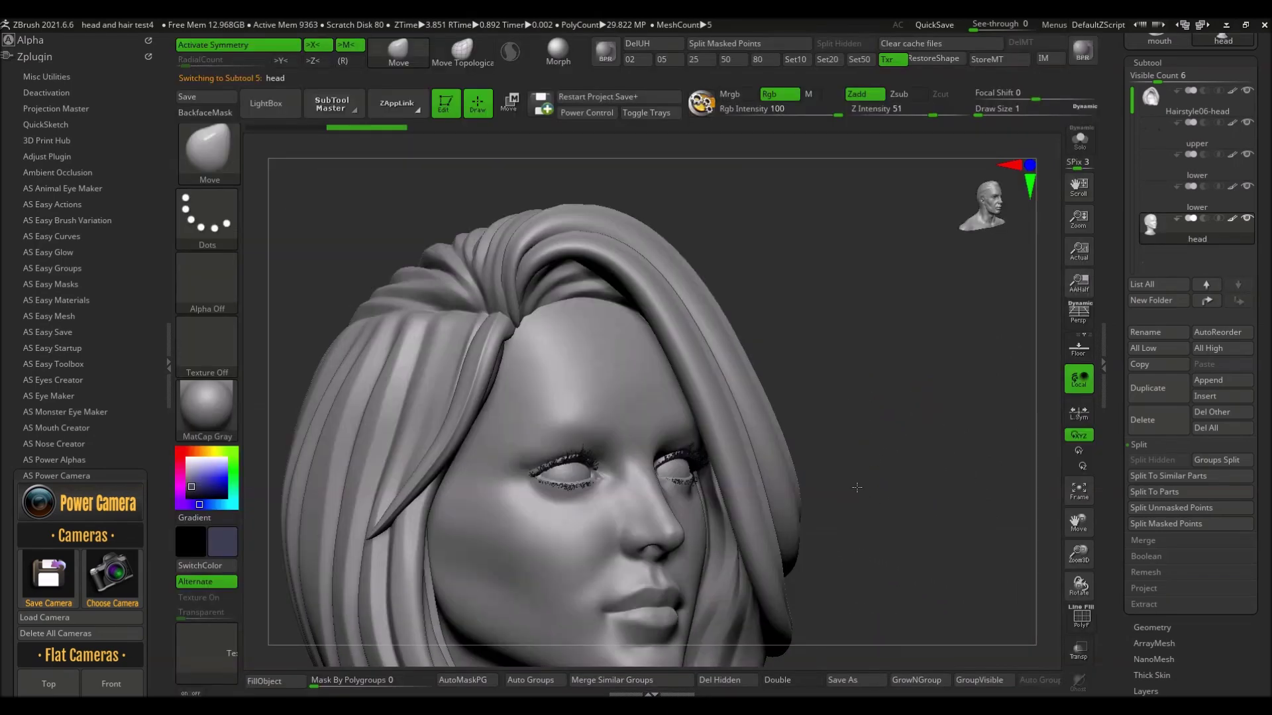
# Orbit to a frontal view of the full head showing lashes on both eyes.
pyautogui.moveTo(856, 488)
pyautogui.mouseDown()
pyautogui.moveTo(831, 502)
pyautogui.moveTo(901, 411)
pyautogui.mouseUp()
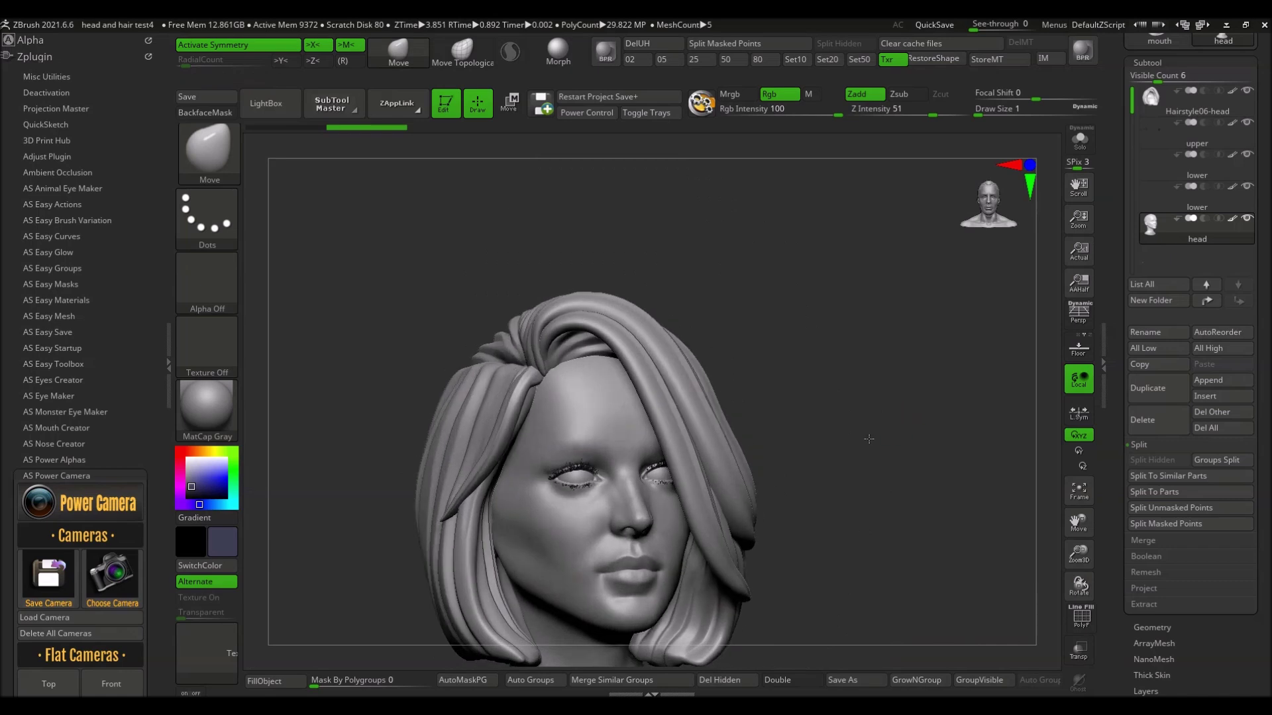